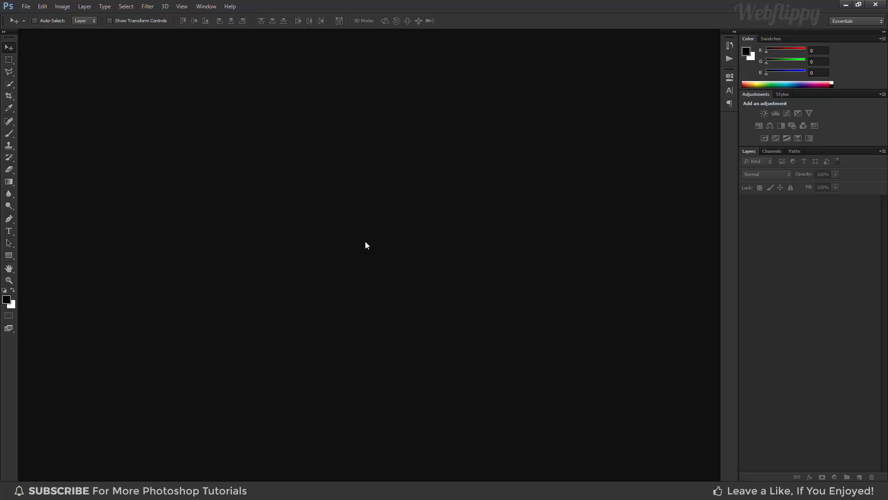
# Step: Create a blank white Untitled-1 document at 1920 × 1080 pixels and 72 ppi
pyautogui.click(26, 6)
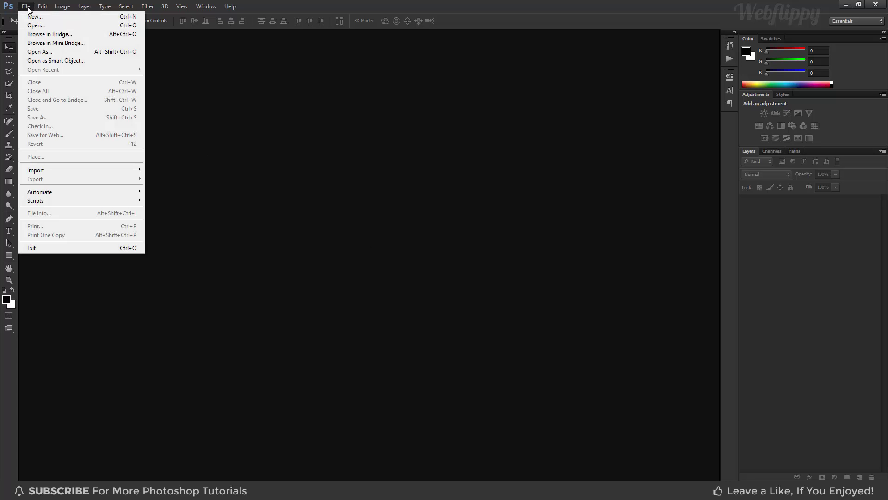
pyautogui.click(33, 16)
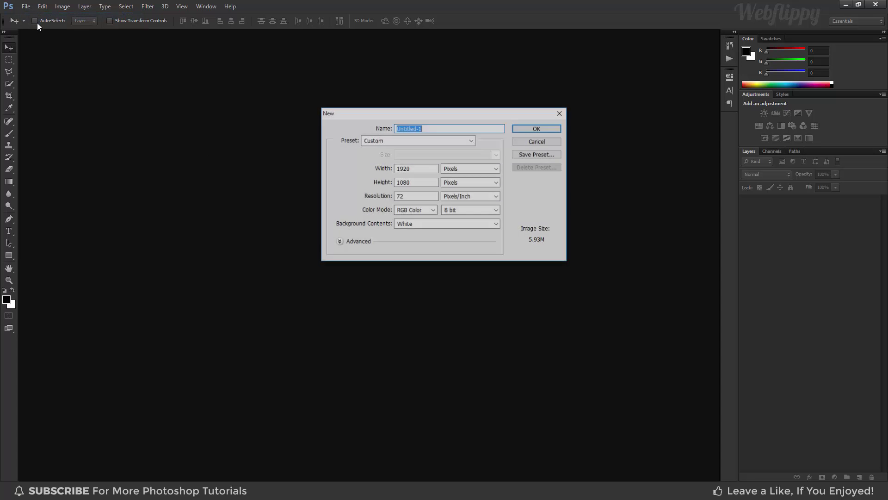
pyautogui.doubleClick(412, 168)
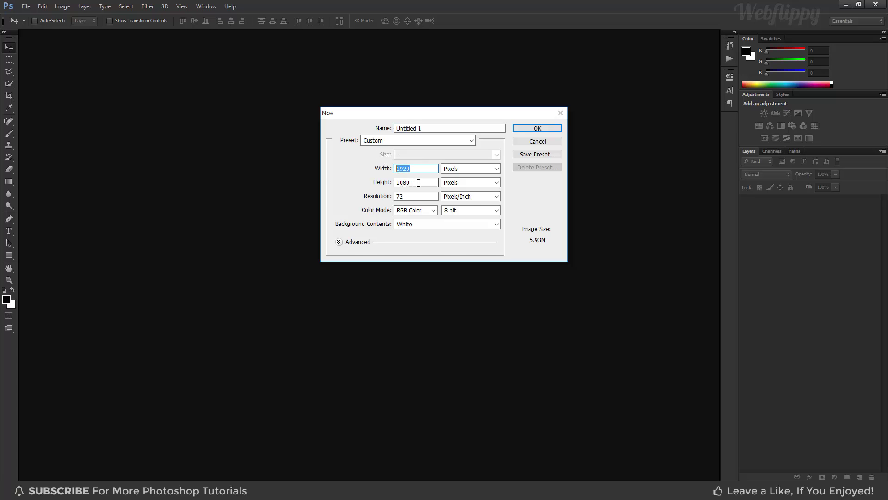
pyautogui.doubleClick(415, 182)
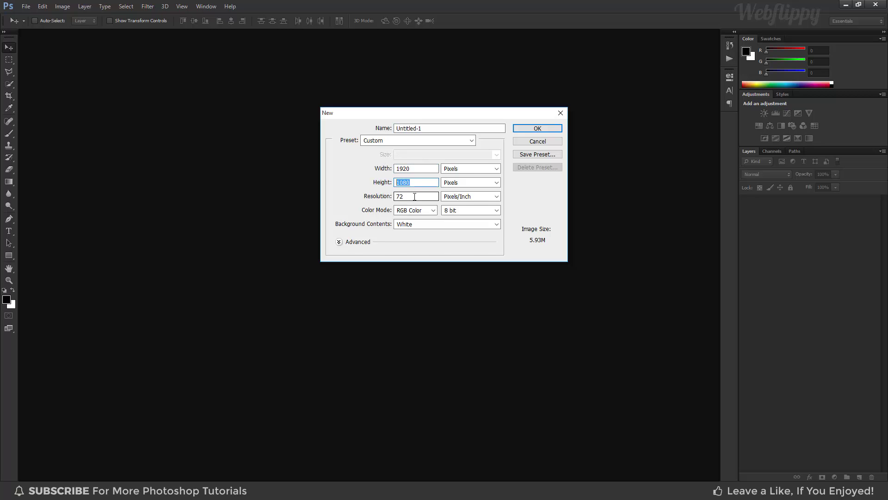
pyautogui.click(469, 169)
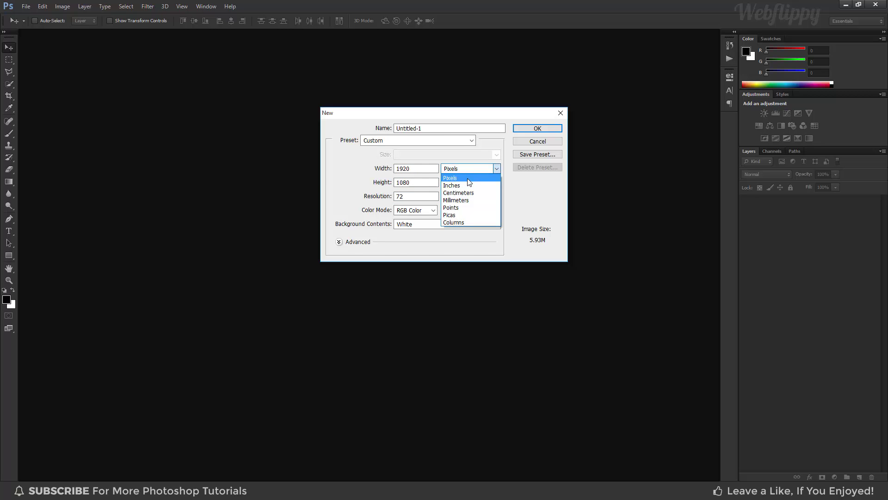
pyautogui.click(468, 179)
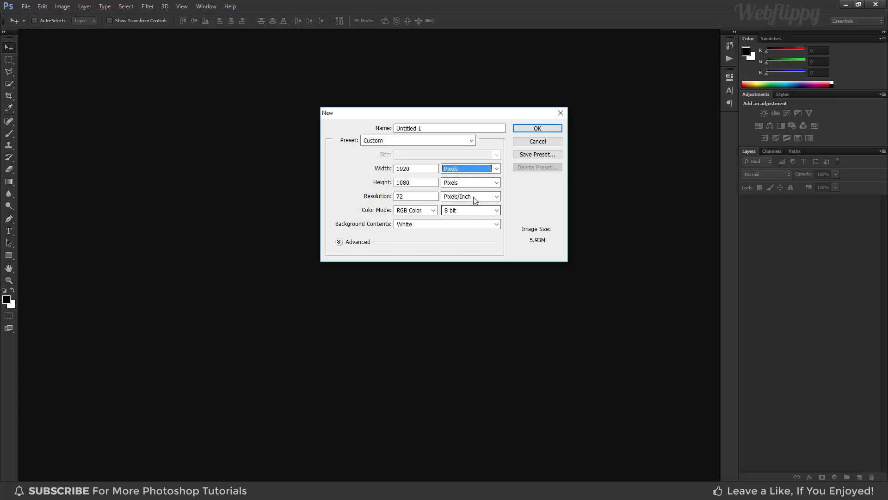
pyautogui.click(527, 130)
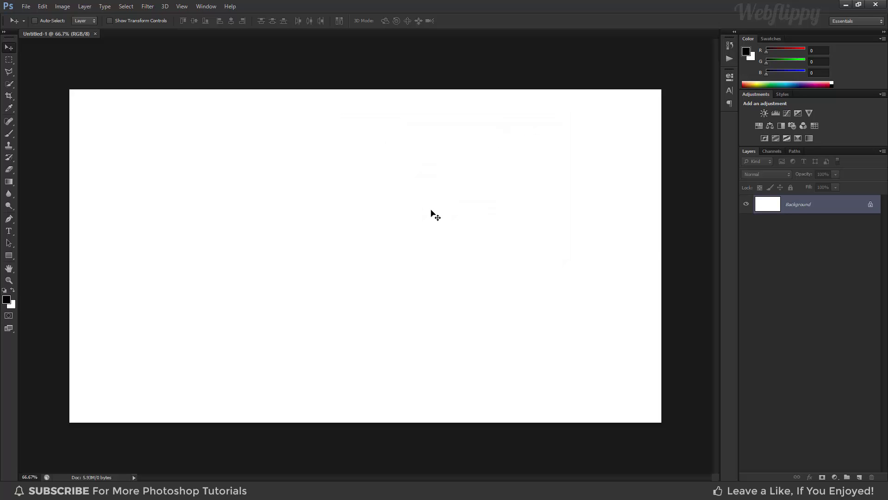
# Step: Add a Gradient Fill layer running from navy 0b3165 to white
pyautogui.hotkey('ctrl', '0')
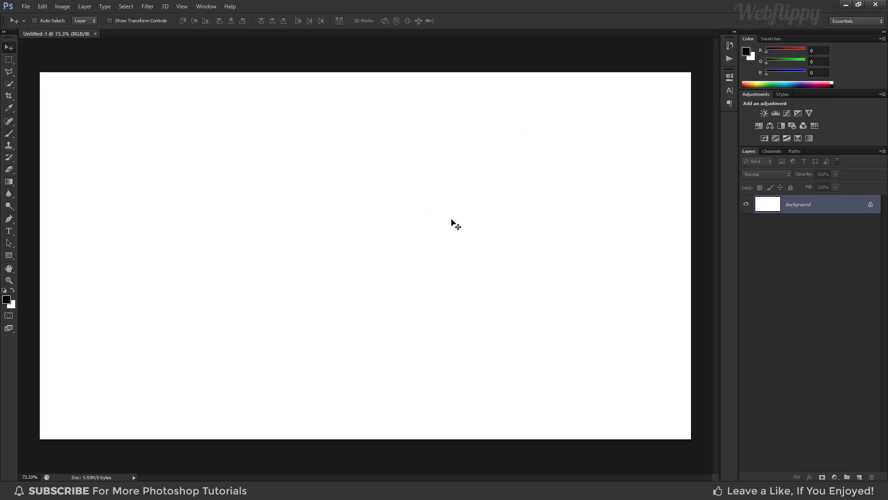
pyautogui.click(835, 476)
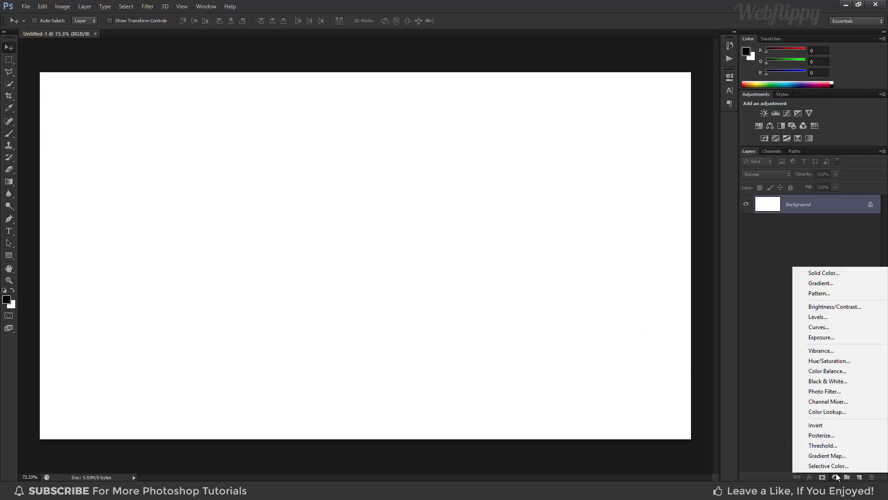
pyautogui.click(826, 288)
pyautogui.click(431, 148)
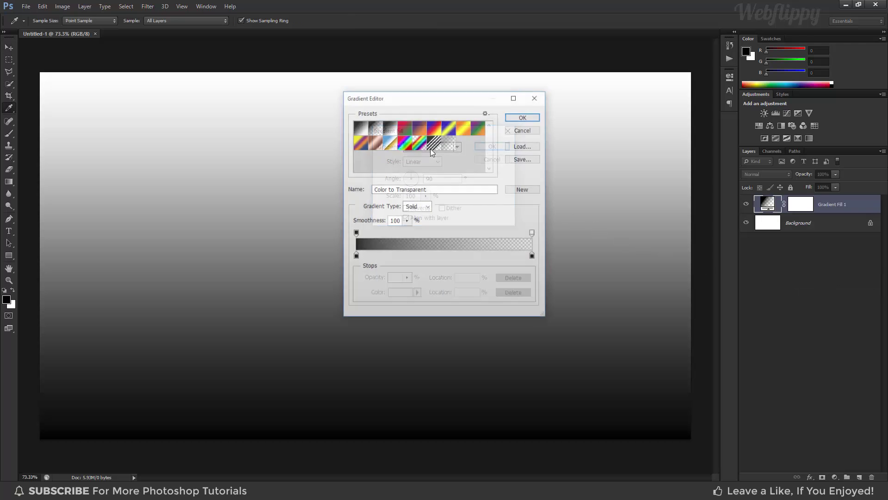
pyautogui.click(360, 128)
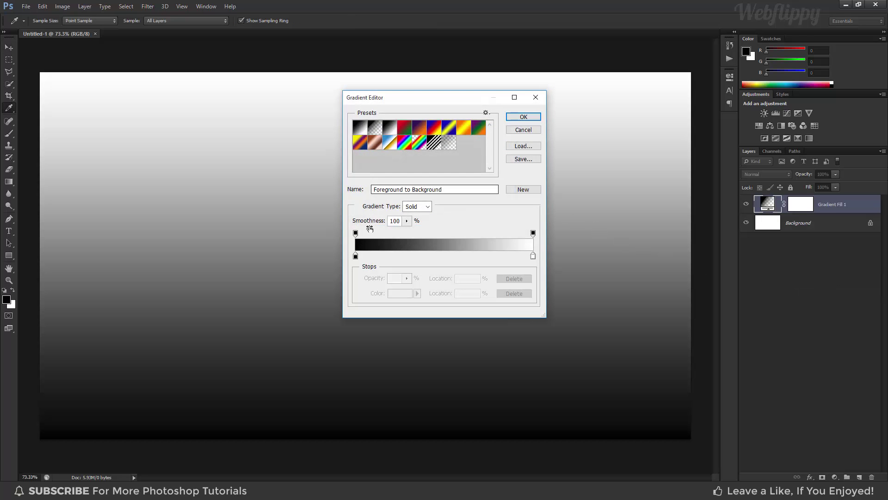
pyautogui.click(356, 257)
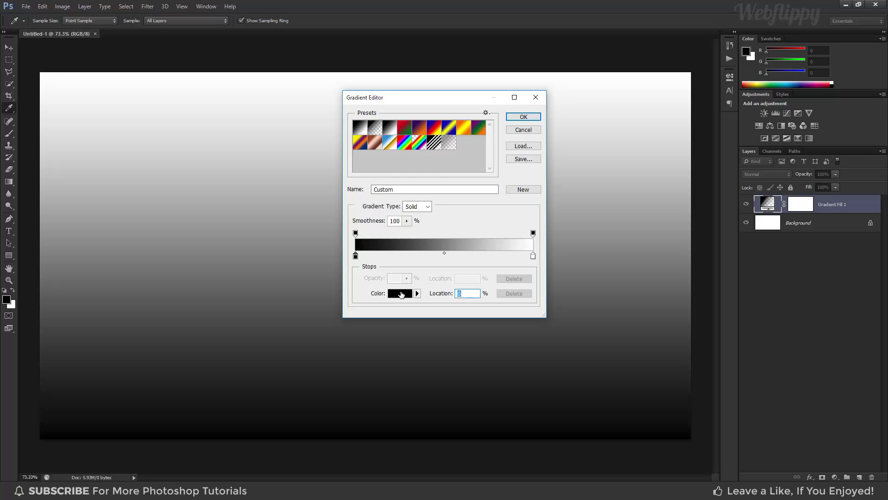
pyautogui.click(400, 293)
pyautogui.moveTo(461, 233)
pyautogui.mouseDown()
pyautogui.moveTo(461, 192)
pyautogui.moveTo(461, 203)
pyautogui.moveTo(436, 224)
pyautogui.mouseUp()
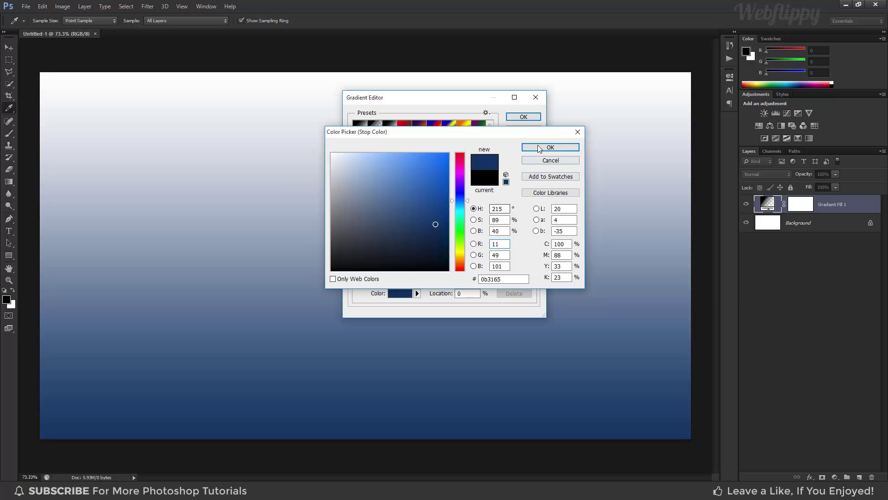
pyautogui.click(539, 148)
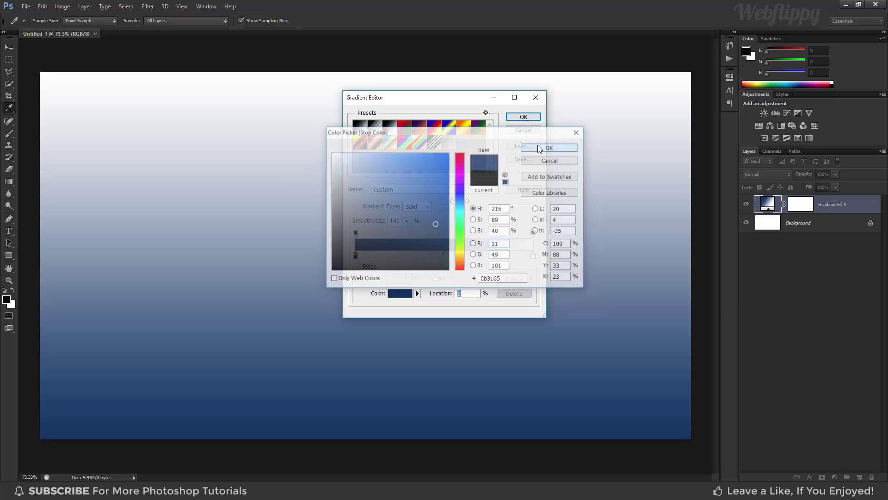
pyautogui.click(524, 118)
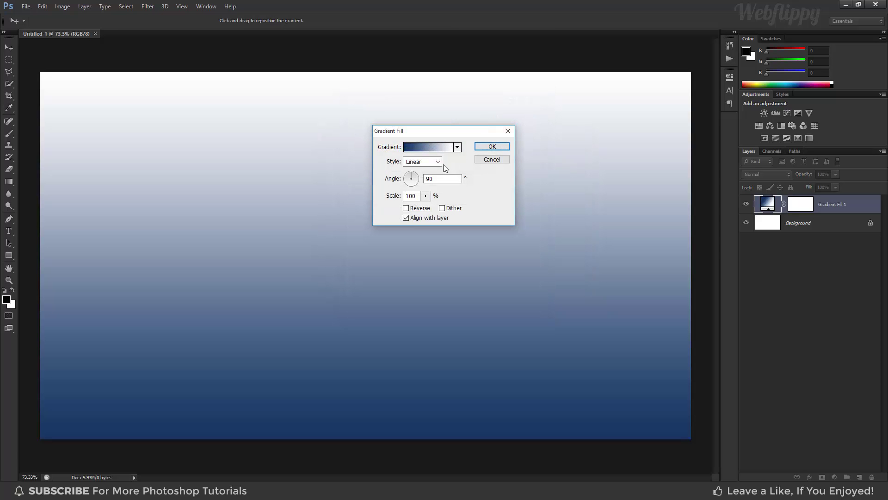
# Step: Make the gradient Radial, reversed so the centre is white, scaled to 575%
pyautogui.click(438, 161)
pyautogui.click(435, 183)
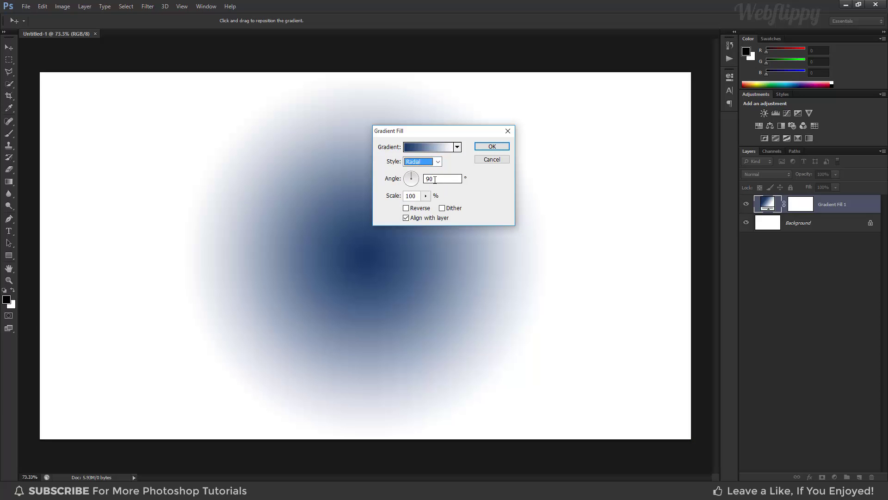
pyautogui.click(423, 210)
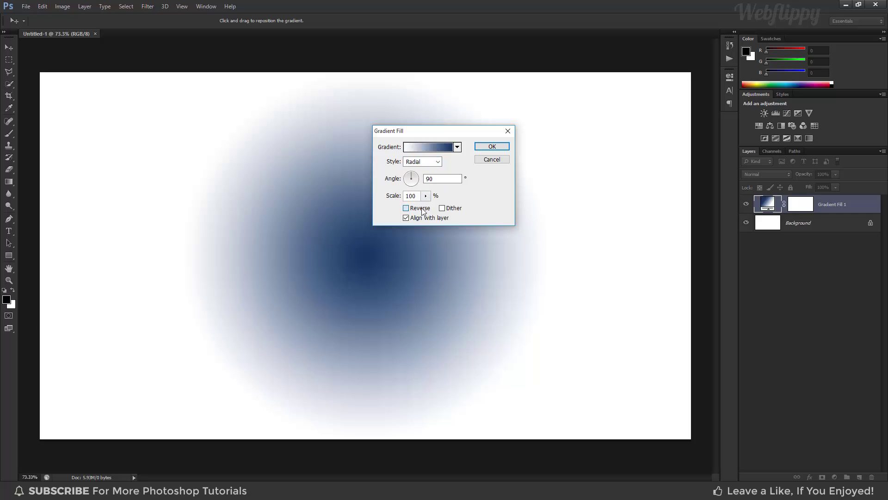
pyautogui.click(425, 196)
pyautogui.moveTo(427, 206); pyautogui.dragTo(447, 209)
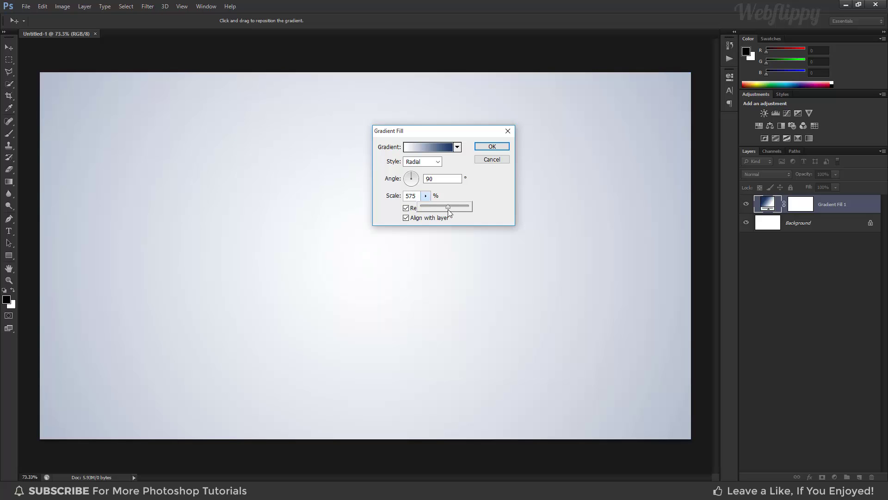
# Step: Apply the gradient fill settings and check the fill layer's visibility
pyautogui.click(492, 147)
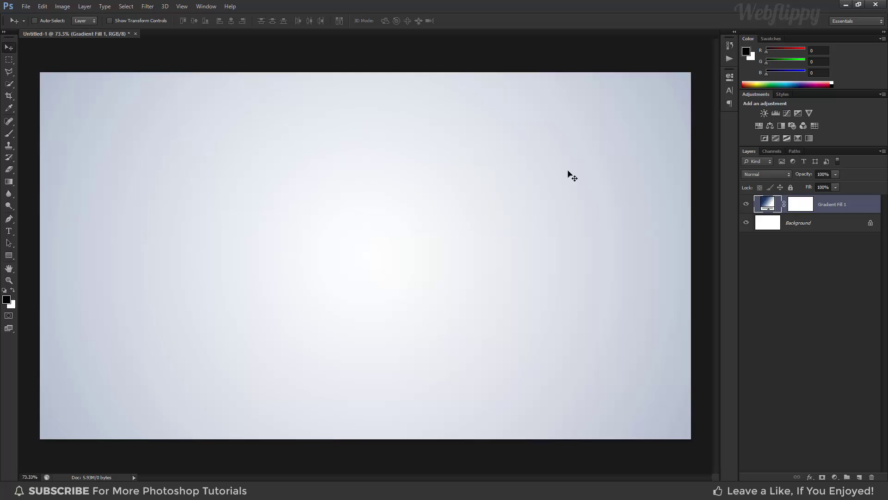
pyautogui.click(745, 204)
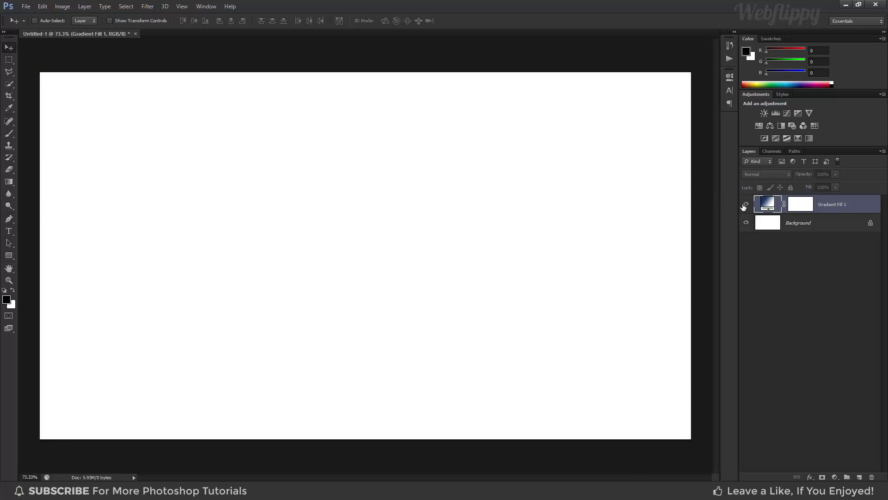
pyautogui.click(745, 205)
# Step: Choose the Horizontal Type Tool with Montserrat Regular 60 px and black text colour
pyautogui.click(10, 231)
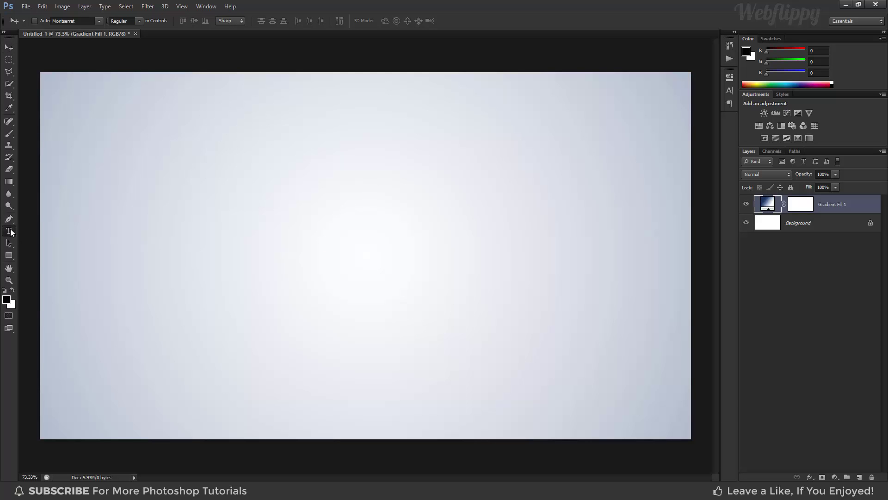
pyautogui.rightClick(12, 232)
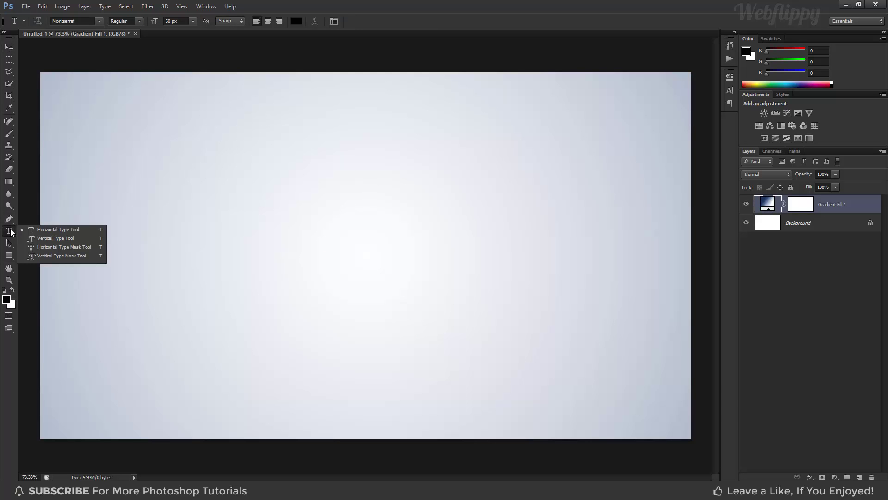
pyautogui.click(36, 231)
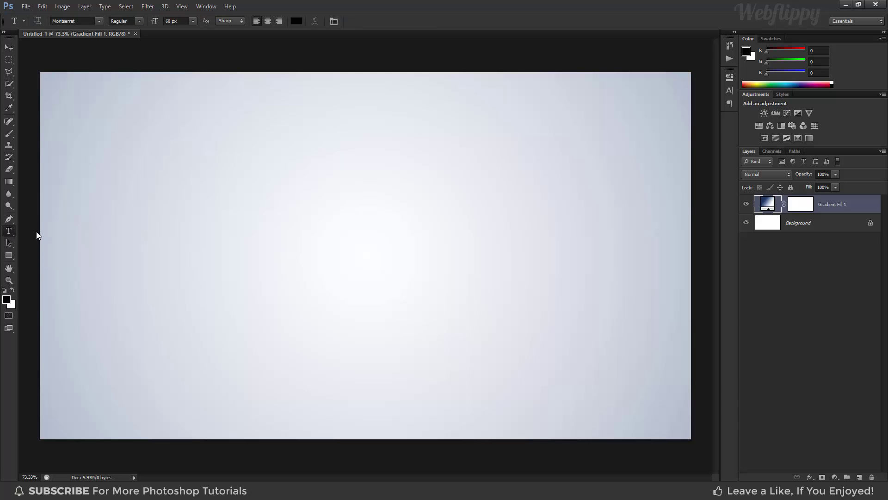
pyautogui.click(99, 21)
pyautogui.click(98, 20)
pyautogui.click(297, 21)
pyautogui.moveTo(379, 229)
pyautogui.mouseDown()
pyautogui.moveTo(347, 243)
pyautogui.moveTo(310, 287)
pyautogui.mouseUp()
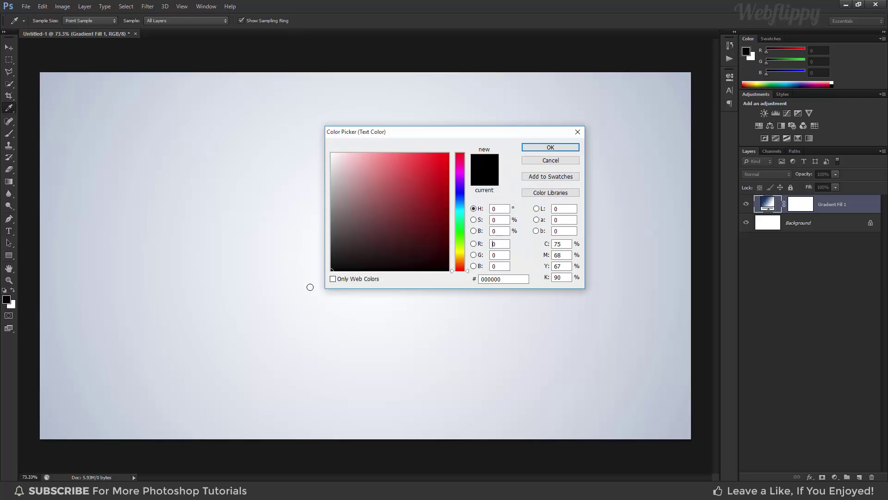
pyautogui.click(551, 147)
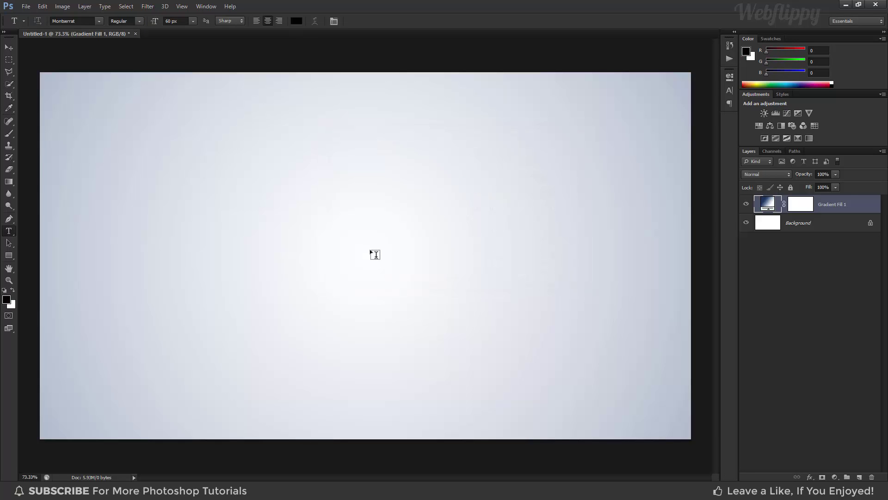
# Step: Type 'Love' at the canvas centre and select the word
pyautogui.click(369, 252)
pyautogui.write('L')
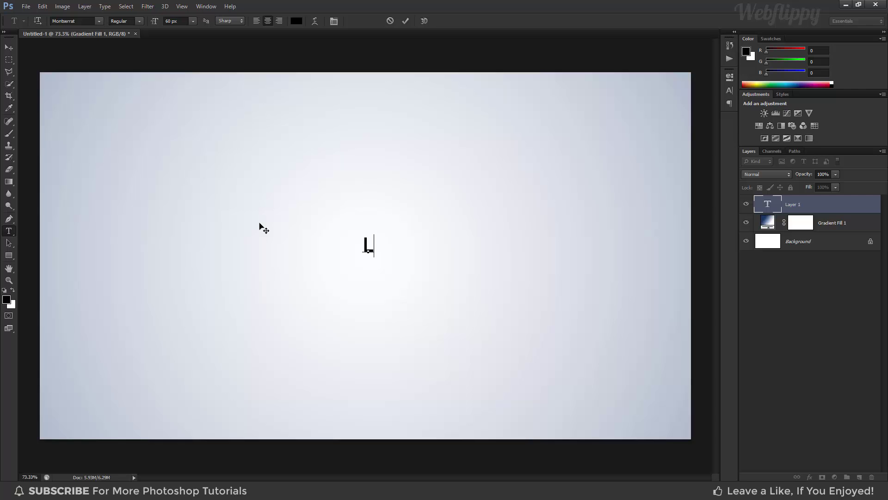
pyautogui.write('ove')
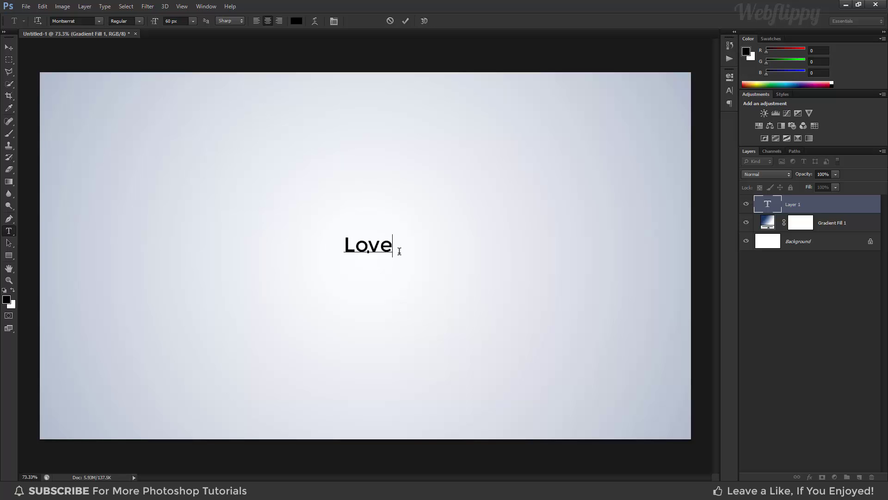
pyautogui.moveTo(388, 247); pyautogui.dragTo(343, 250)
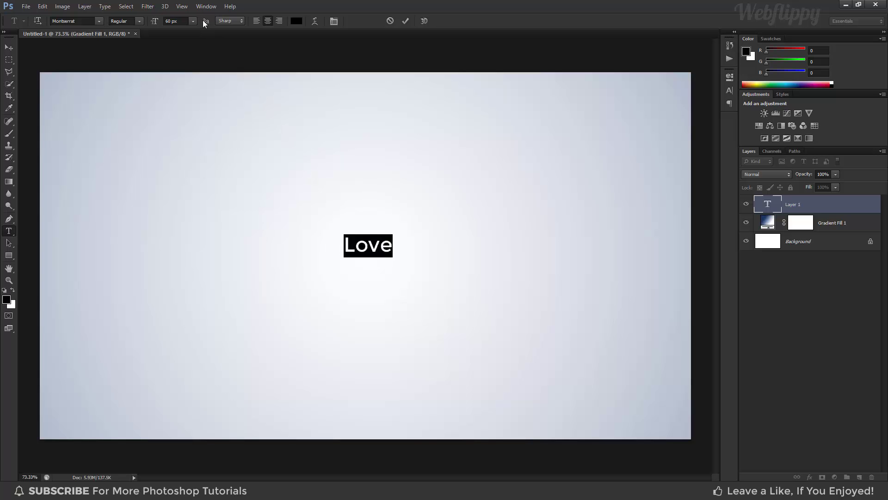
# Step: In the Character panel, turn on All Caps and set the size to 408 px
pyautogui.click(201, 7)
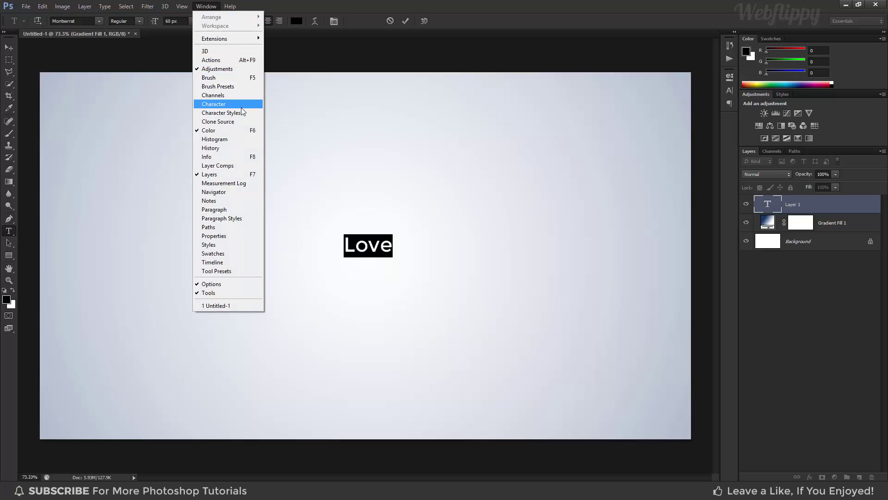
pyautogui.click(241, 107)
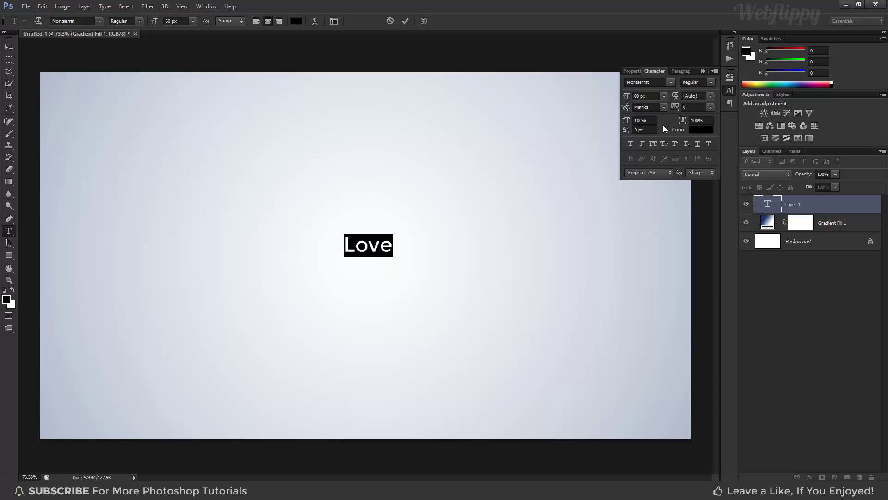
pyautogui.click(655, 143)
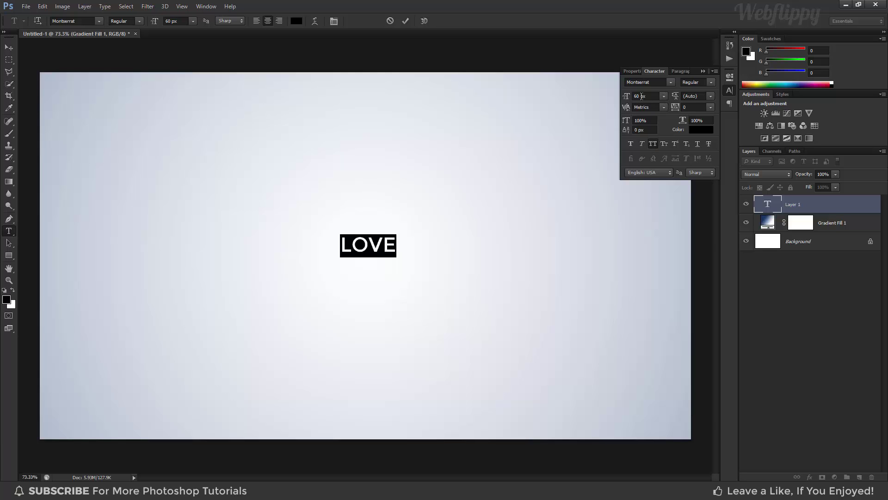
pyautogui.moveTo(642, 97); pyautogui.dragTo(634, 97)
pyautogui.moveTo(641, 96); pyautogui.dragTo(630, 101)
pyautogui.write('350')
pyautogui.press('Return')
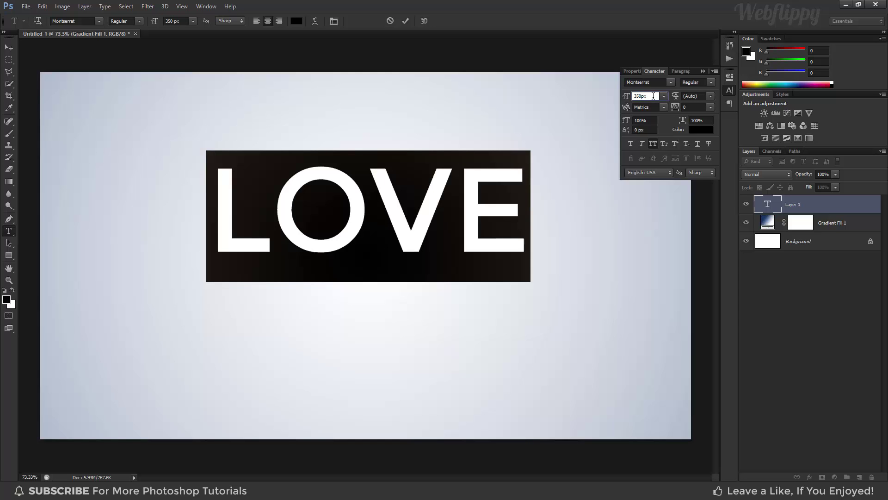
pyautogui.scroll(9, 653, 96)
pyautogui.scroll(10, 653, 95)
pyautogui.scroll(9, 653, 95)
pyautogui.scroll(10, 653, 95)
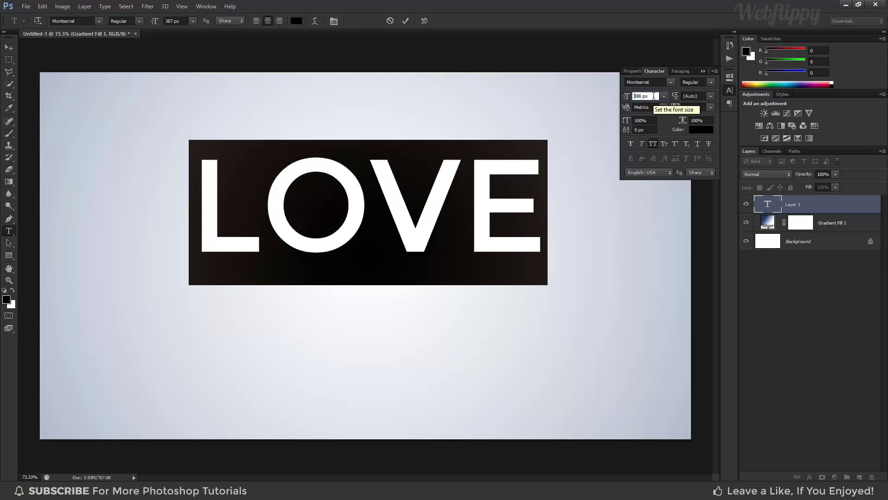
pyautogui.scroll(7, 653, 96)
pyautogui.scroll(6, 653, 95)
pyautogui.scroll(5, 653, 95)
pyautogui.scroll(2, 654, 96)
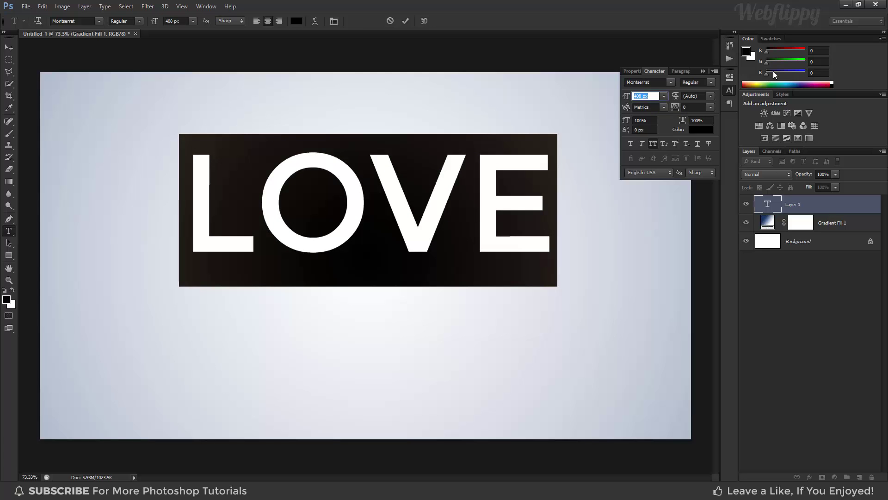
# Step: Set the weight to Montserrat Black and tracking to -25, then commit the text
pyautogui.click(713, 81)
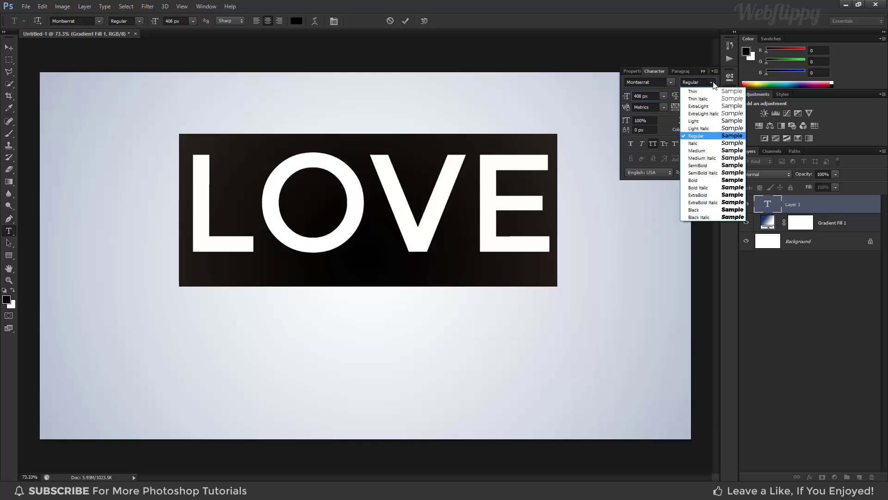
pyautogui.click(714, 210)
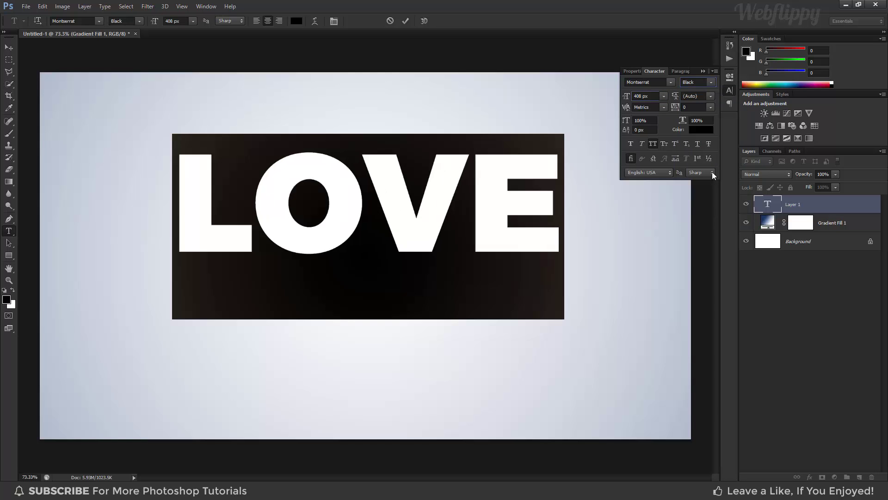
pyautogui.click(710, 107)
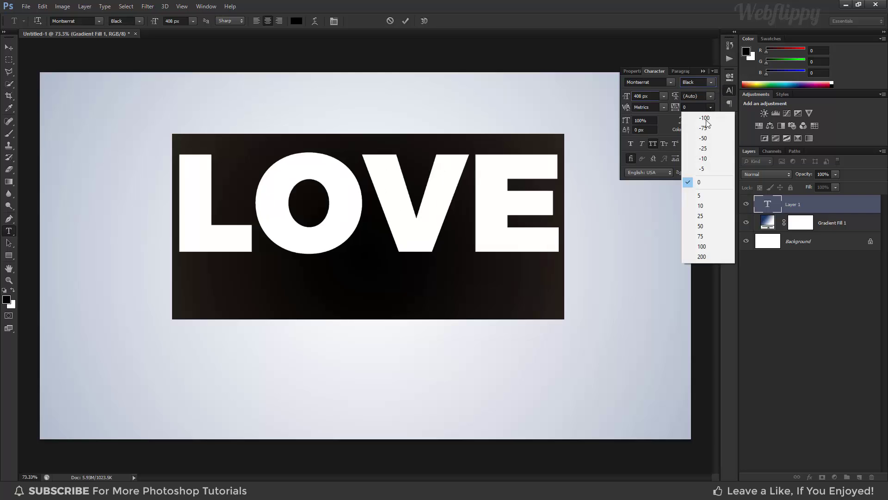
pyautogui.click(708, 149)
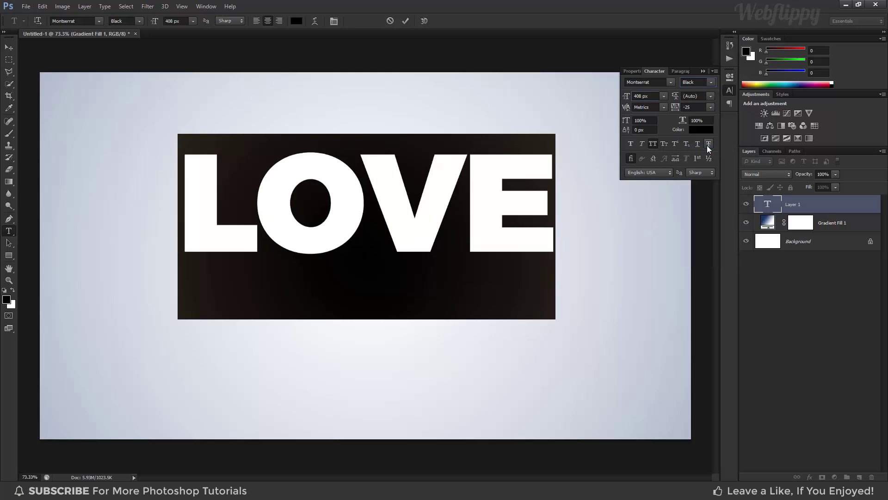
pyautogui.click(703, 72)
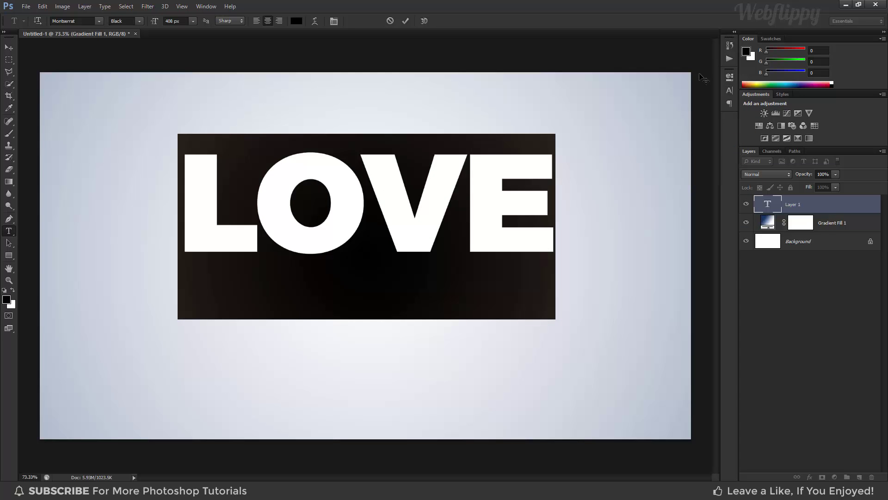
pyautogui.click(9, 47)
# Step: Nudge LOVE lower and add a horizontal guide through its middle at about 523.6 px
pyautogui.moveTo(390, 243); pyautogui.dragTo(382, 275)
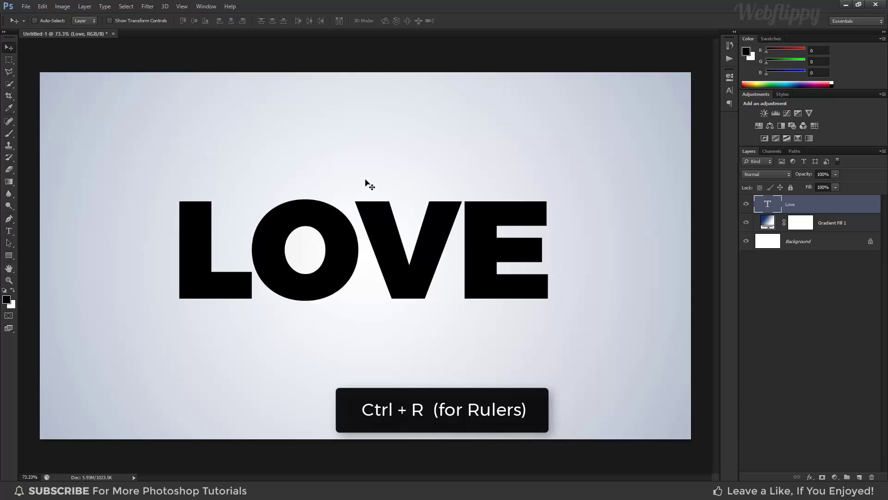
pyautogui.hotkey('ctrl', 'r')
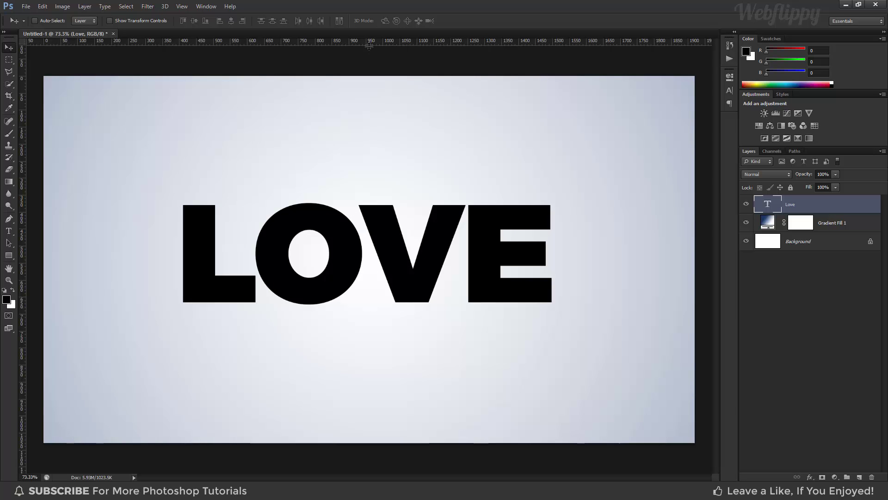
pyautogui.moveTo(368, 42); pyautogui.dragTo(386, 253)
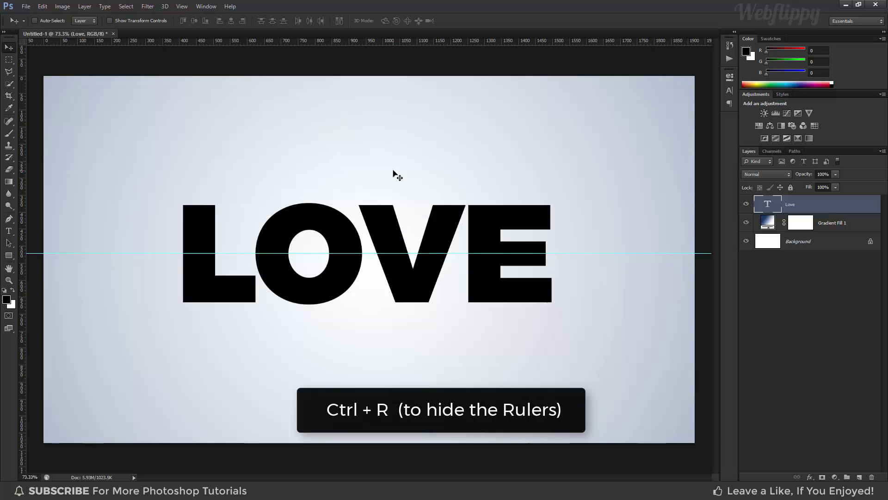
pyautogui.hotkey('ctrl', 'r')
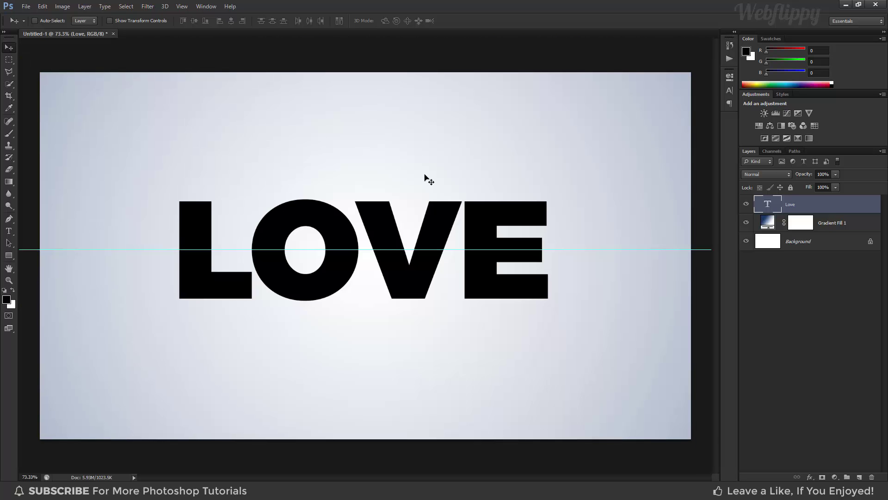
# Step: Rasterize the Love type and cut the top half above the guide onto Layer 1
pyautogui.rightClick(806, 205)
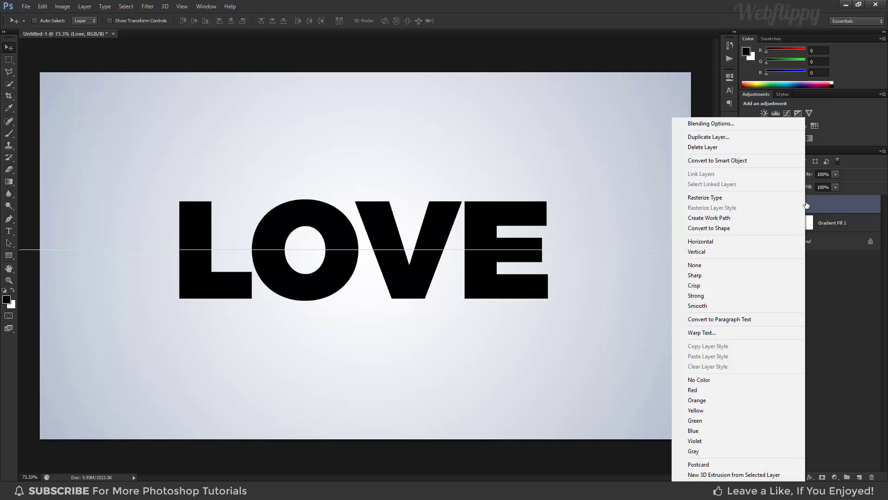
pyautogui.click(743, 199)
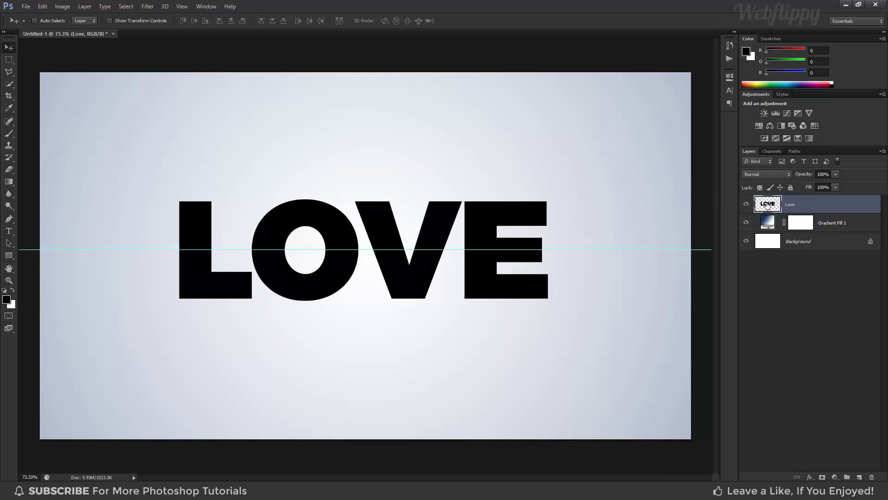
pyautogui.click(8, 59)
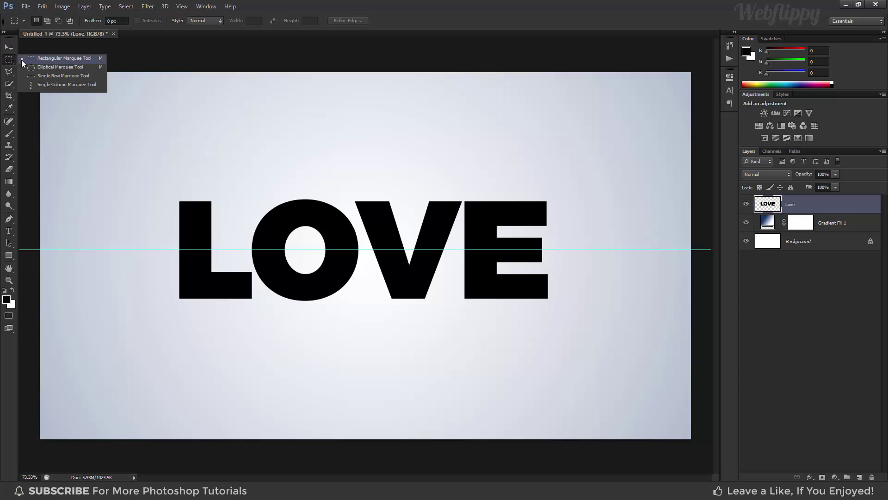
pyautogui.click(22, 60)
pyautogui.moveTo(158, 176); pyautogui.dragTo(569, 250)
pyautogui.rightClick(524, 209)
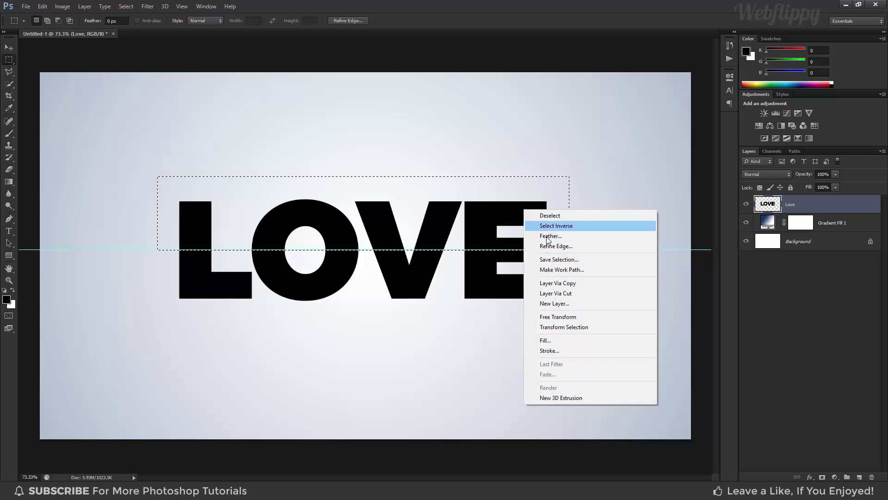
pyautogui.click(574, 294)
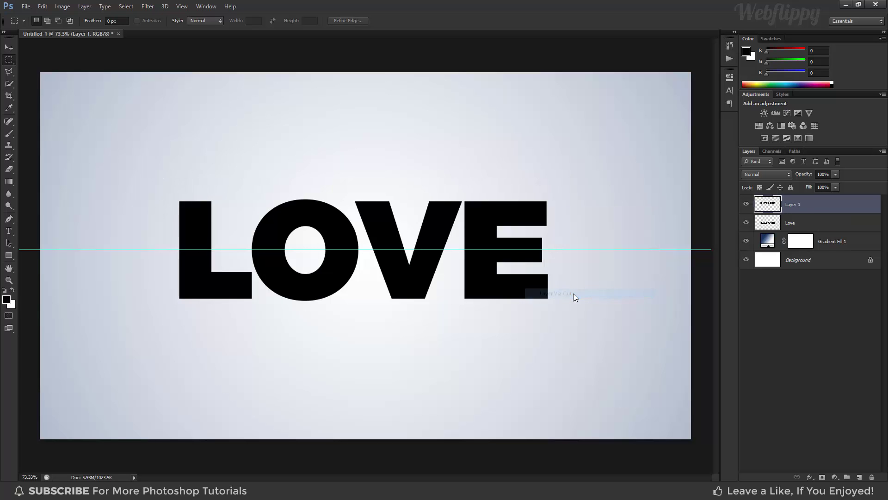
# Step: Perspective-narrow Layer 1's top edge and squash the upper half to 86.75% height
pyautogui.click(8, 48)
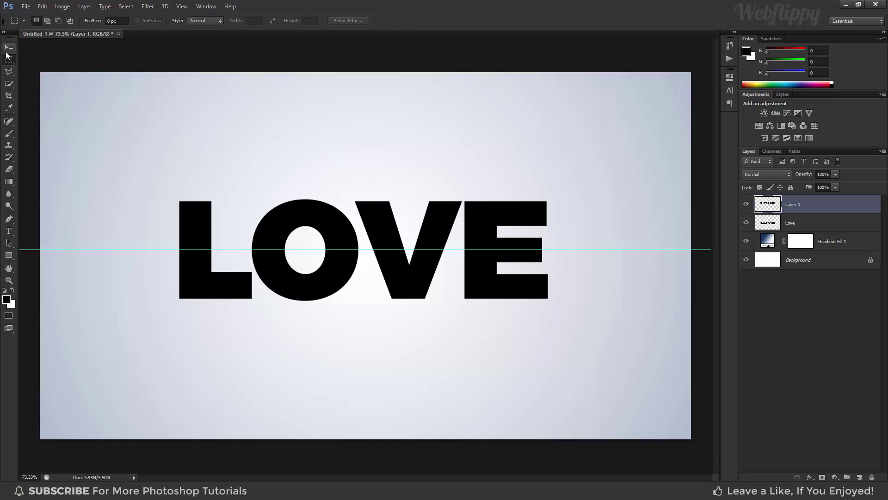
pyautogui.click(746, 204)
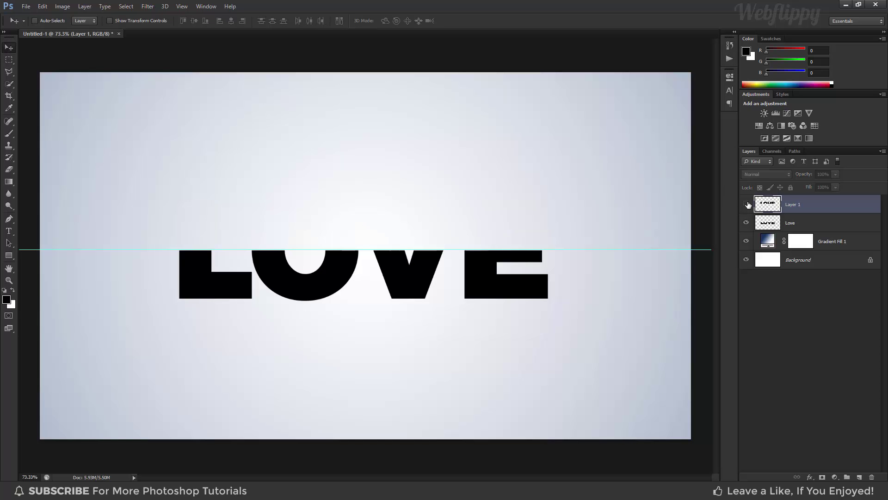
pyautogui.click(748, 223)
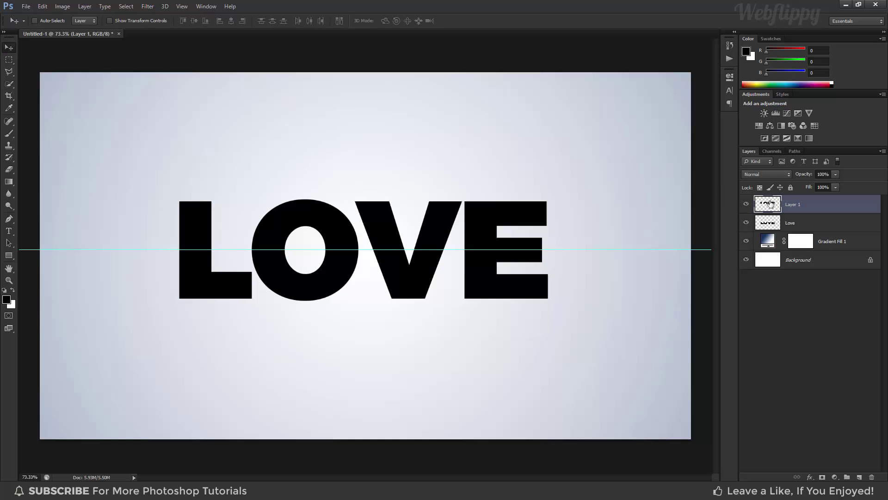
pyautogui.hotkey('ctrl', 't')
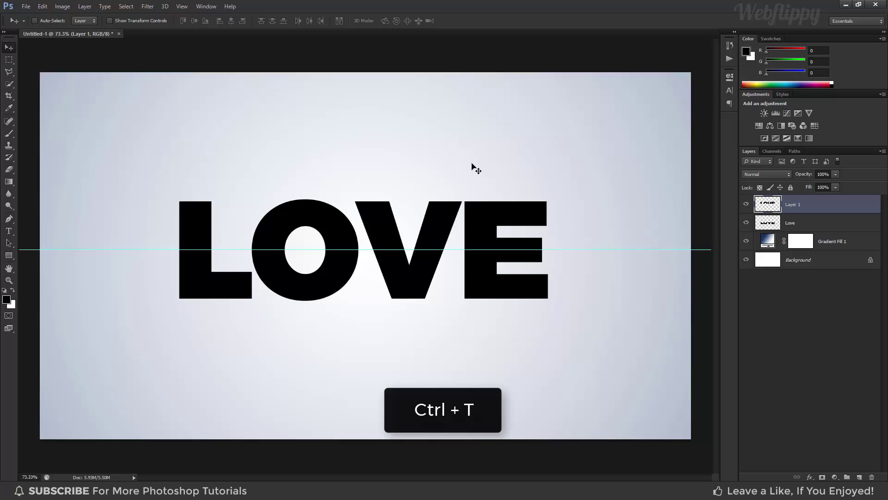
pyautogui.rightClick(481, 217)
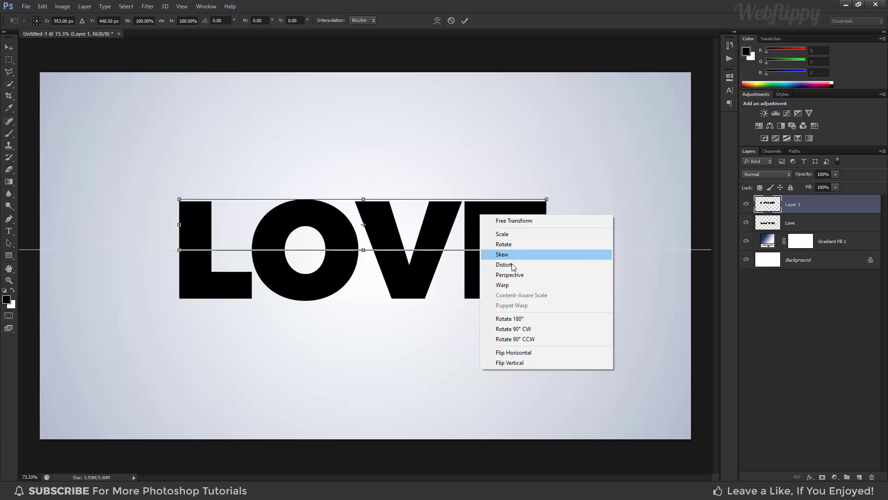
pyautogui.click(520, 277)
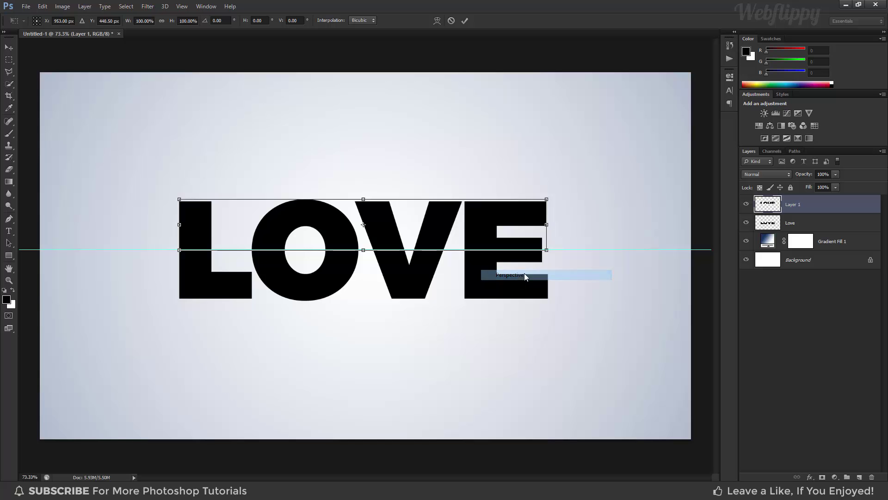
pyautogui.moveTo(547, 200); pyautogui.dragTo(517, 211)
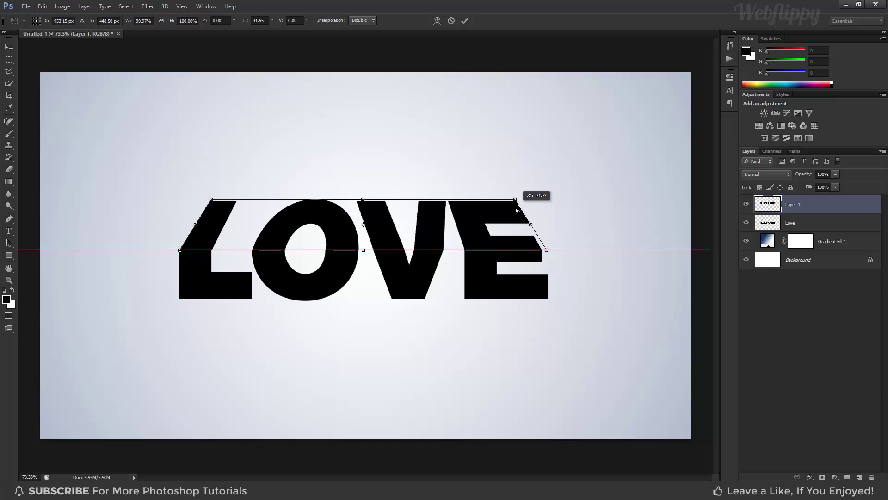
pyautogui.rightClick(477, 208)
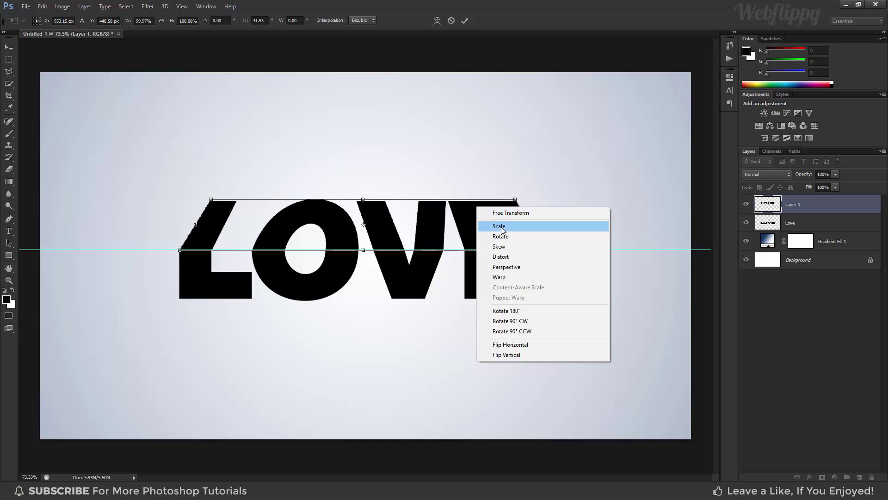
pyautogui.click(501, 228)
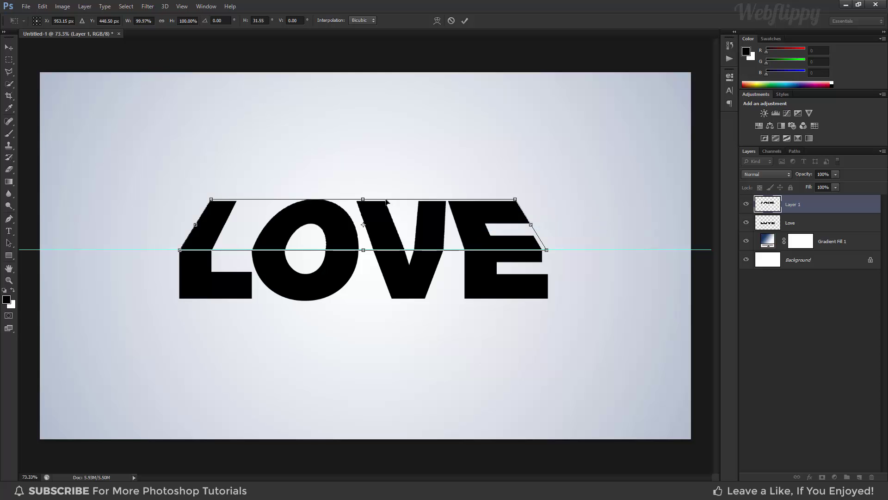
pyautogui.moveTo(363, 200); pyautogui.dragTo(364, 206)
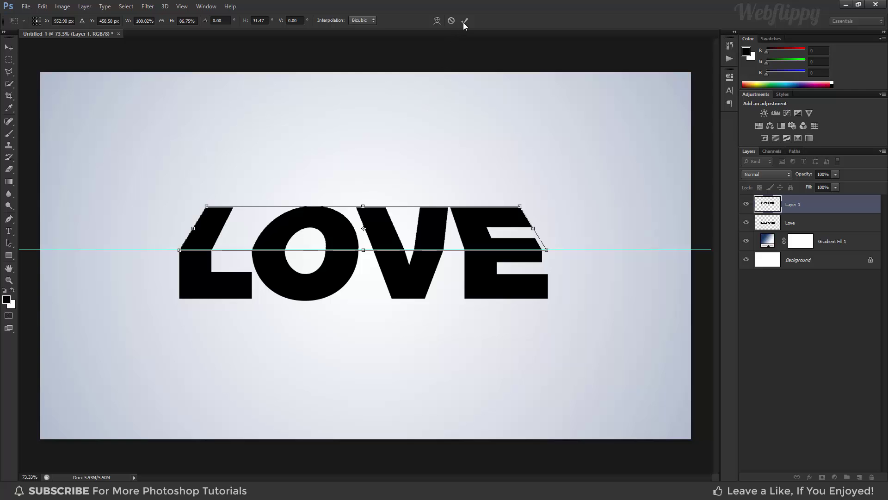
pyautogui.click(466, 21)
# Step: Taper the Love layer's lower half with perspective and stretch it to about 210.74% height
pyautogui.click(794, 223)
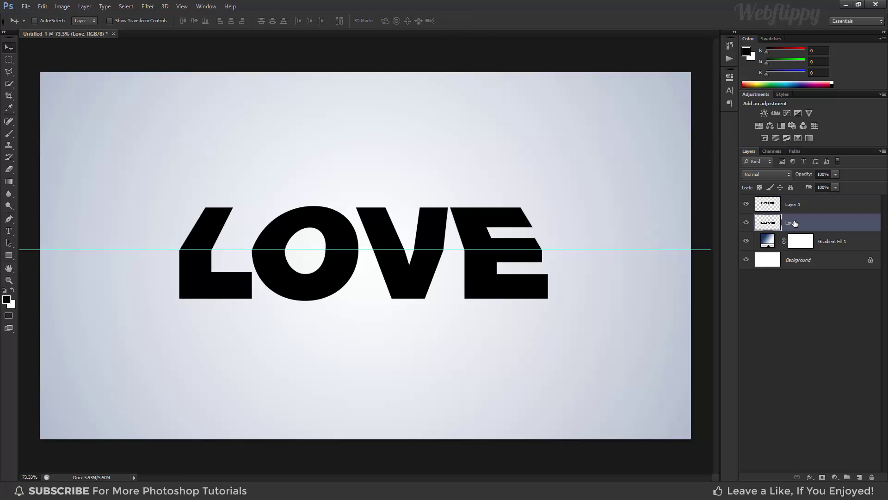
pyautogui.hotkey('ctrl', 't')
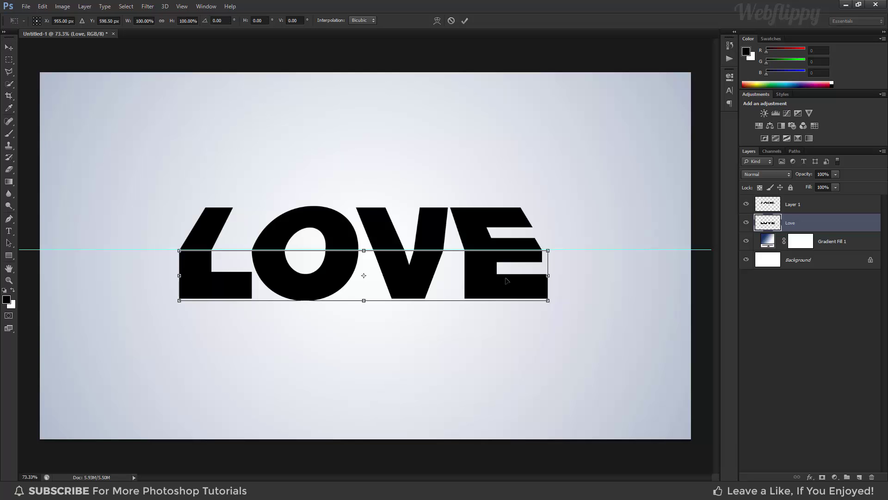
pyautogui.rightClick(506, 280)
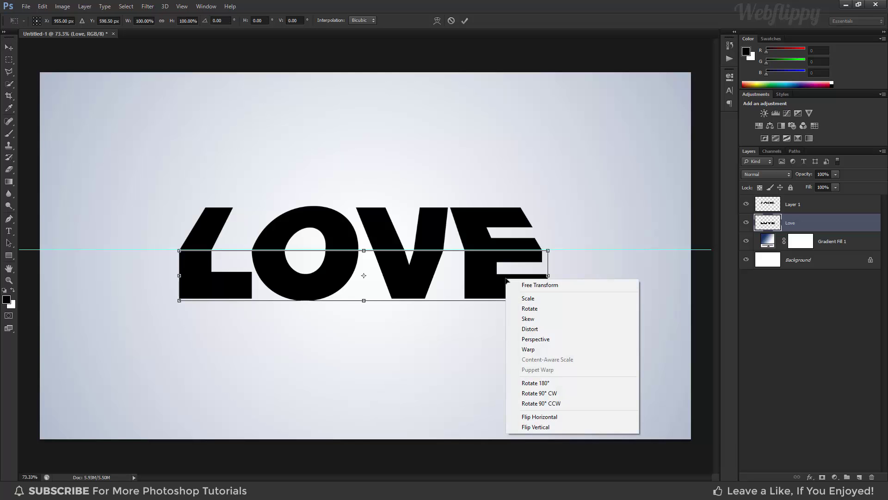
pyautogui.click(554, 339)
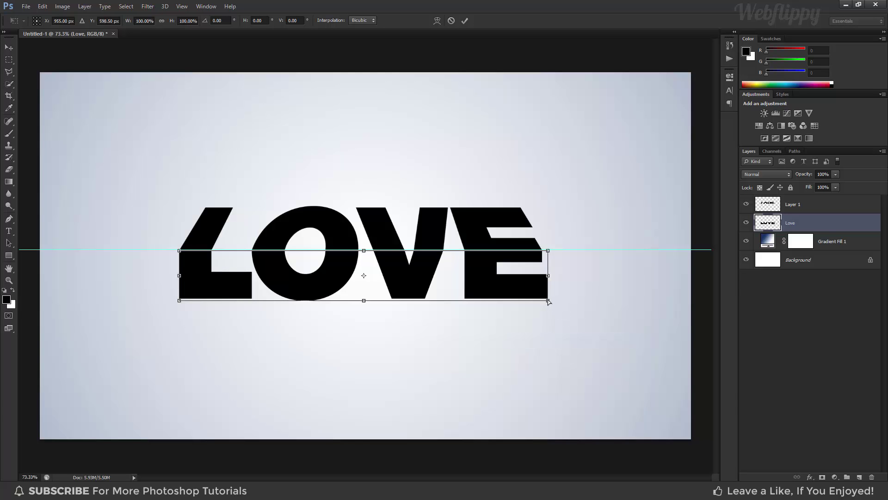
pyautogui.moveTo(549, 301)
pyautogui.mouseDown()
pyautogui.moveTo(513, 308)
pyautogui.moveTo(520, 310)
pyautogui.mouseUp()
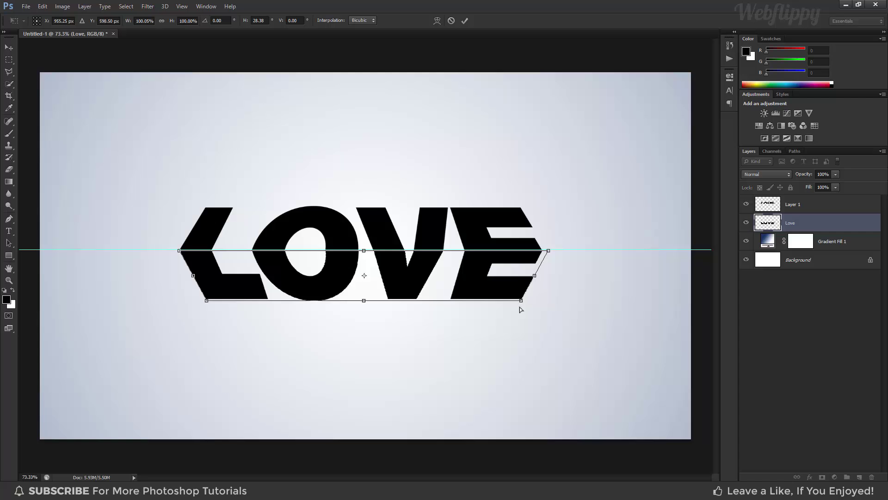
pyautogui.rightClick(493, 290)
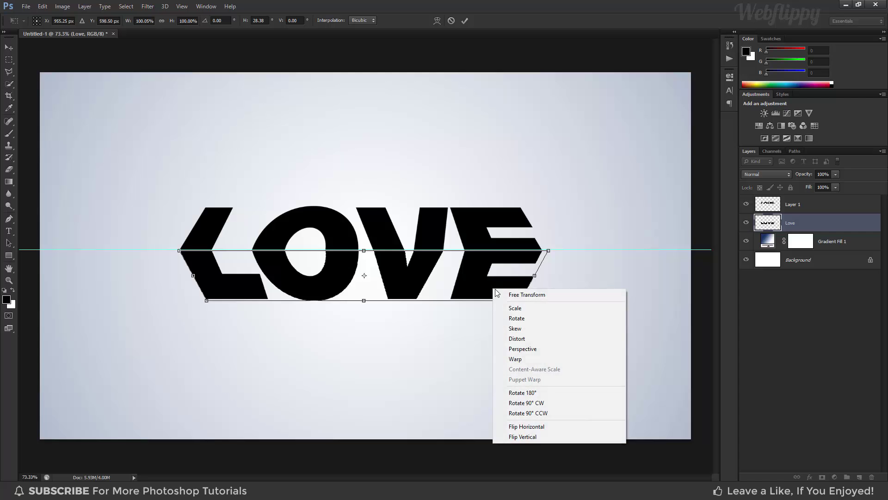
pyautogui.click(519, 309)
pyautogui.moveTo(367, 312); pyautogui.dragTo(369, 367)
pyautogui.moveTo(370, 362); pyautogui.dragTo(370, 362)
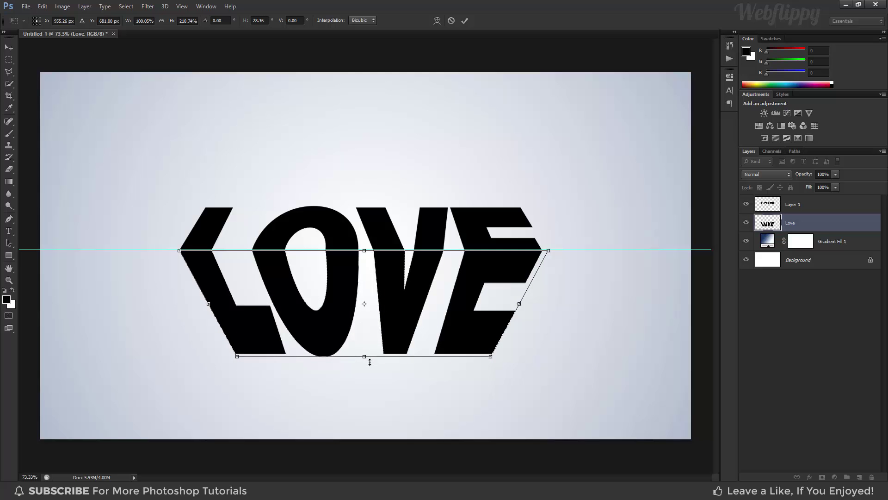
pyautogui.click(466, 23)
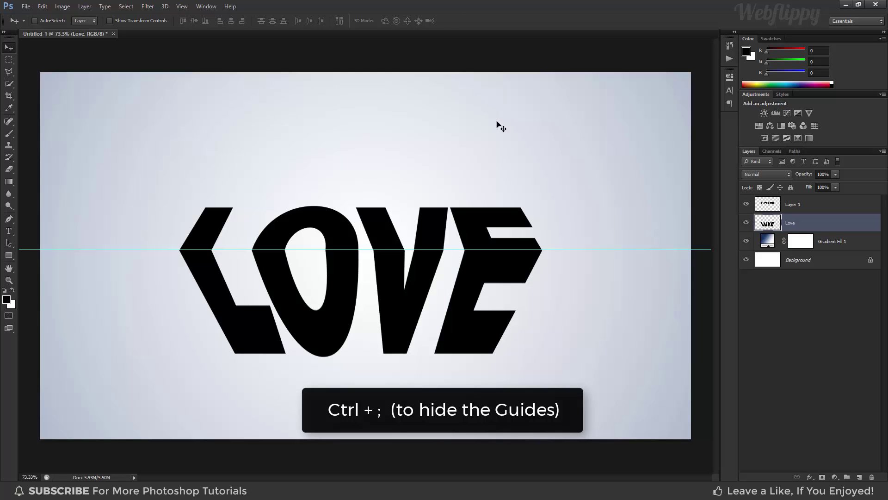
# Step: Hide guides and move both LOVE layers up together about 63 px
pyautogui.hotkey('ctrl', ';')
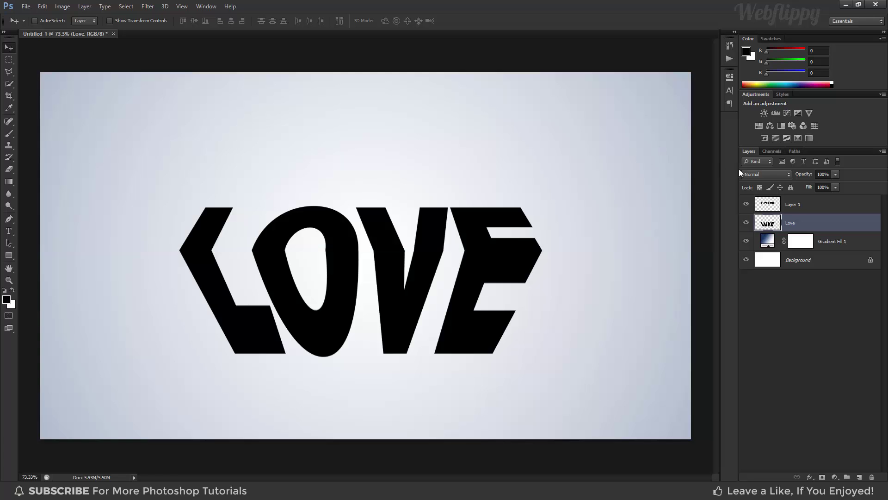
pyautogui.keyDown('ctrl'); pyautogui.click(805, 205); pyautogui.keyUp('ctrl')
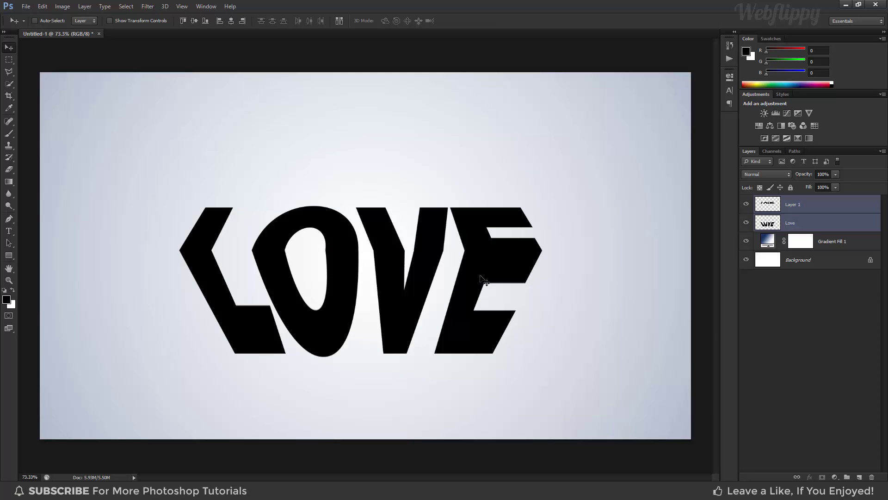
pyautogui.moveTo(482, 278)
pyautogui.mouseDown()
pyautogui.moveTo(489, 258)
pyautogui.moveTo(482, 258)
pyautogui.mouseUp()
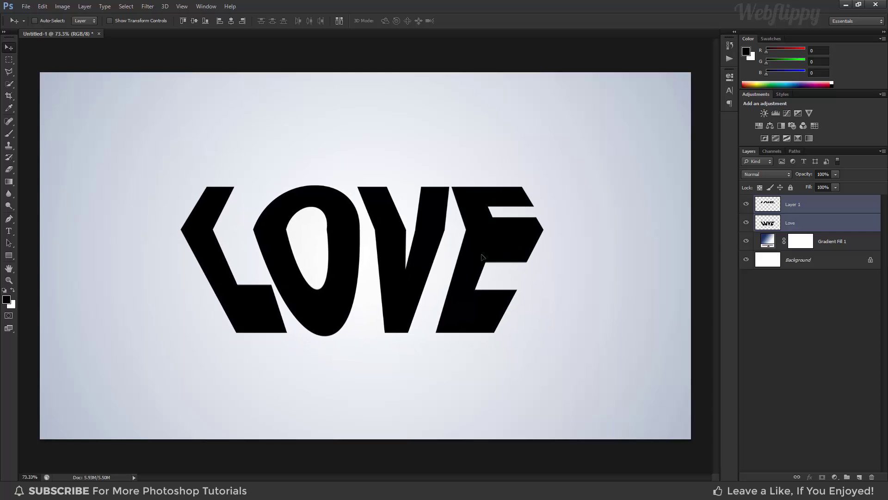
pyautogui.click(806, 223)
pyautogui.click(746, 223)
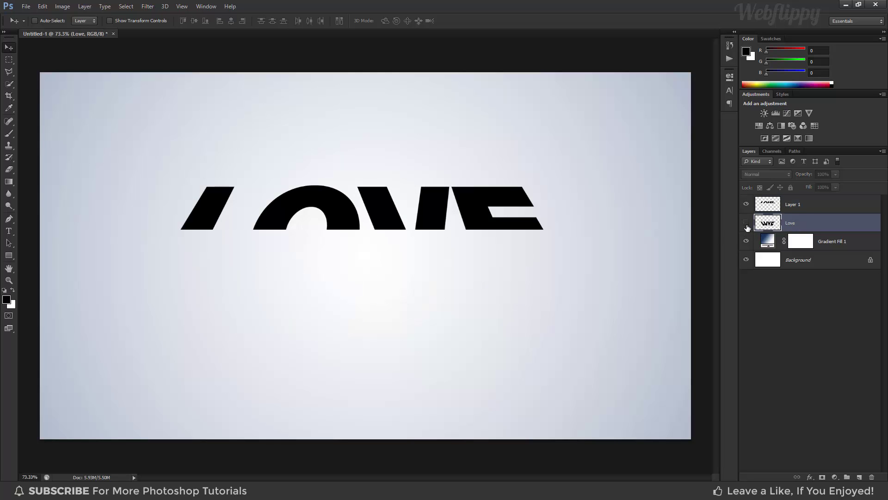
pyautogui.click(150, 7)
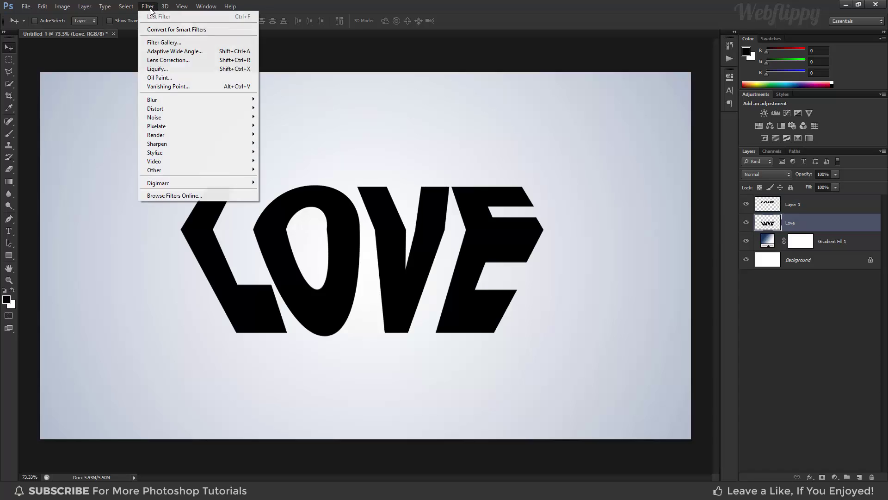
# Step: Open Liquify on the lower half and size the warp brush, pressure 70
pyautogui.click(174, 68)
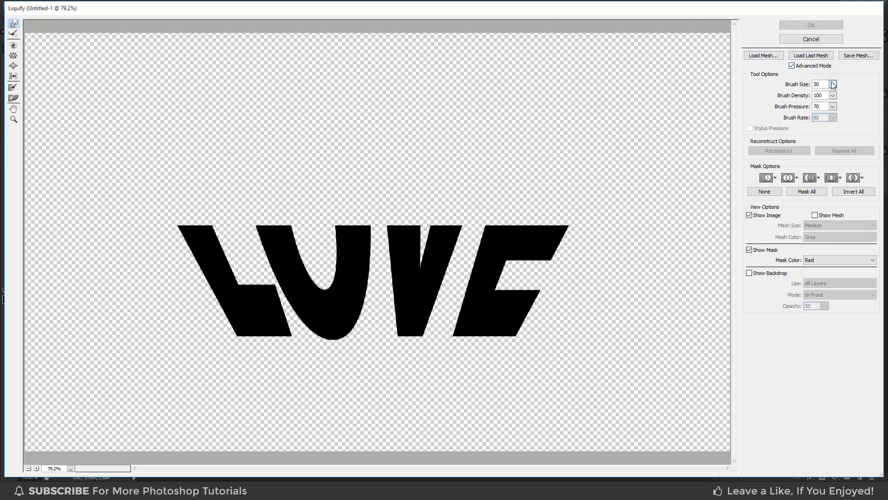
pyautogui.moveTo(833, 107); pyautogui.dragTo(849, 108)
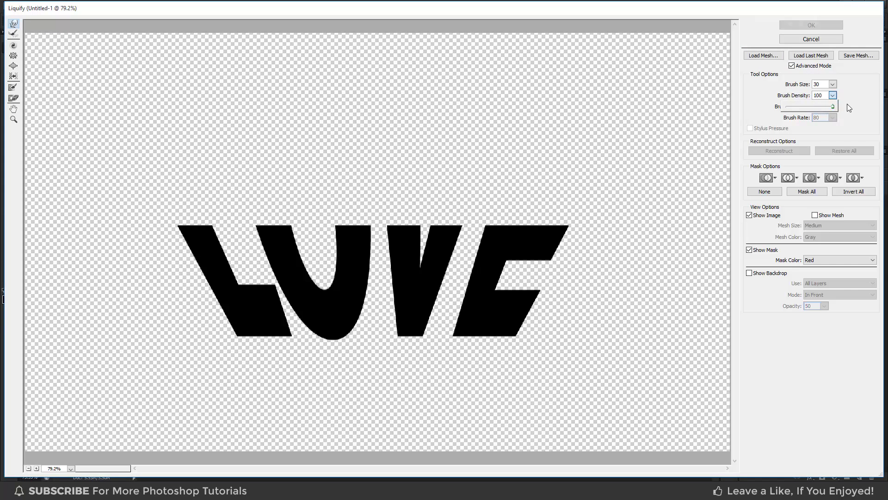
pyautogui.click(832, 106)
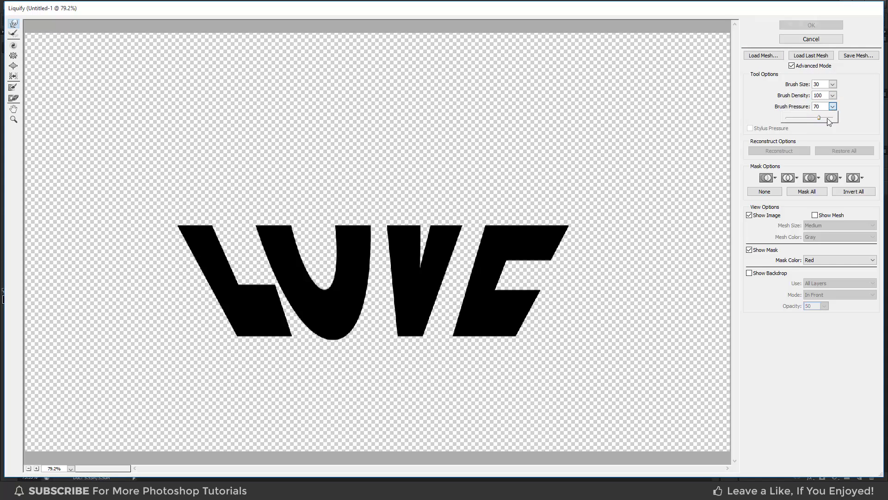
pyautogui.click(849, 117)
pyautogui.press(']')
pyautogui.press(']')
pyautogui.press(']')
pyautogui.press(']')
pyautogui.press(']')
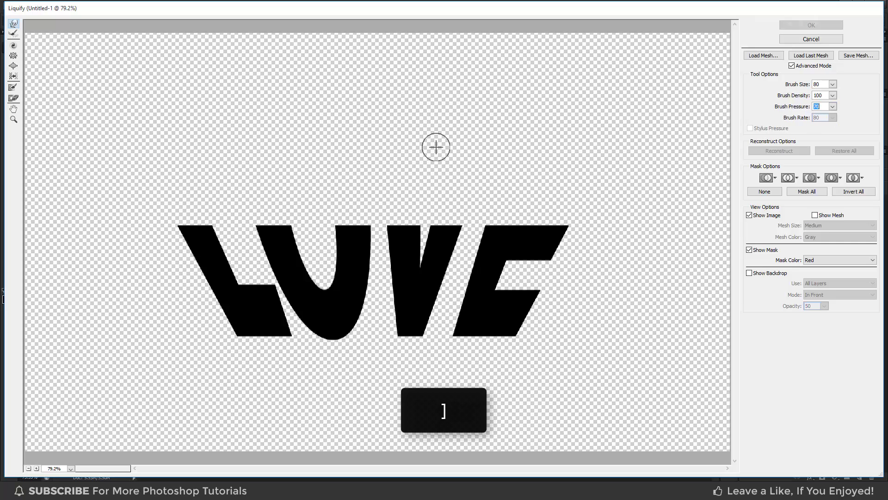
pyautogui.press(']')
pyautogui.press(']')
pyautogui.press(']')
pyautogui.press(']')
pyautogui.press(']')
pyautogui.press(']')
pyautogui.press('[')
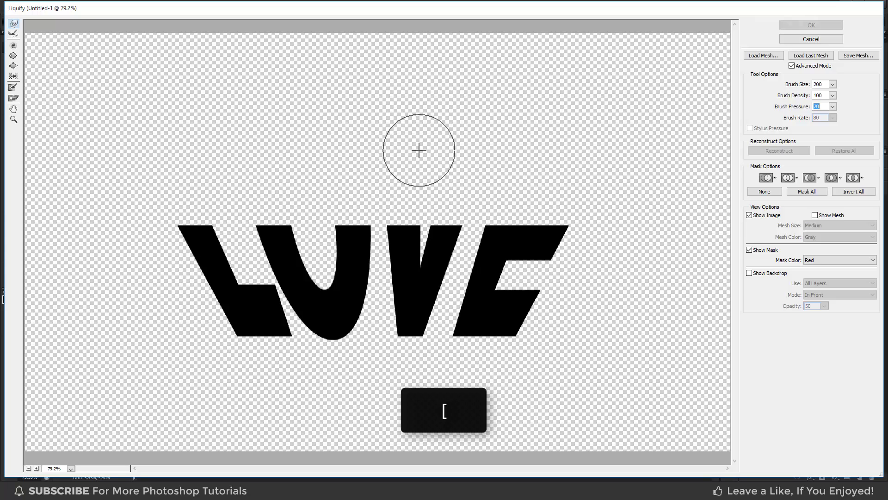
pyautogui.press('[')
pyautogui.press('[')
pyautogui.press('[')
pyautogui.press('[')
pyautogui.press('[')
pyautogui.press('[')
pyautogui.press('[')
pyautogui.press('[')
pyautogui.press('[')
pyautogui.press('[')
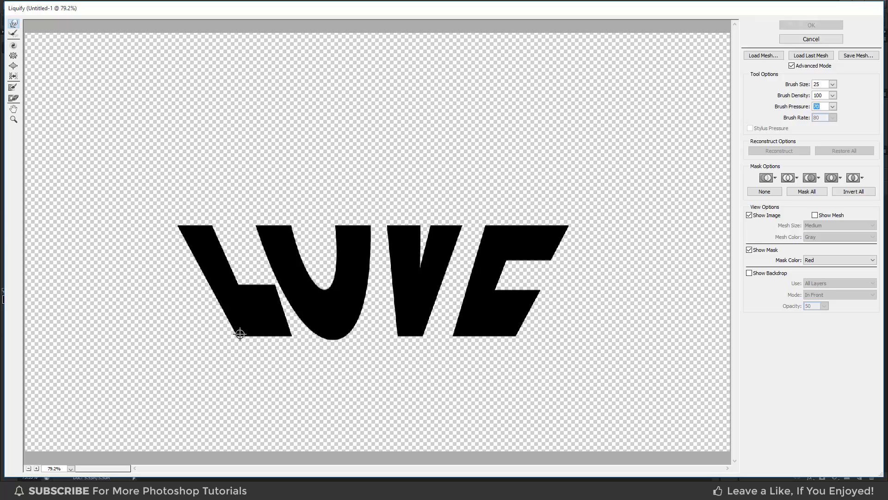
pyautogui.press(']')
# Step: Warp drips down from the bottoms of the L, V and E
pyautogui.moveTo(240, 334)
pyautogui.mouseDown()
pyautogui.moveTo(241, 352)
pyautogui.moveTo(264, 343)
pyautogui.moveTo(284, 352)
pyautogui.moveTo(343, 350)
pyautogui.mouseUp()
pyautogui.press(']')
pyautogui.press(']')
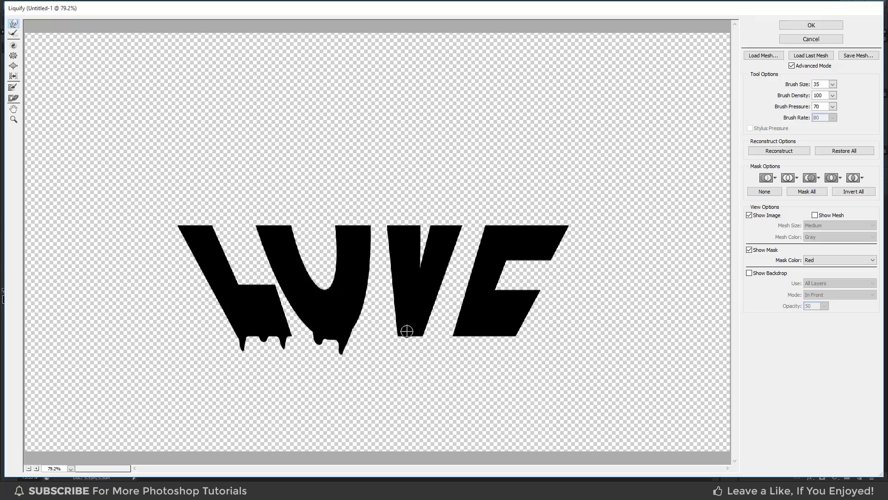
pyautogui.moveTo(404, 330); pyautogui.dragTo(402, 353)
pyautogui.moveTo(433, 314)
pyautogui.mouseDown()
pyautogui.moveTo(430, 329)
pyautogui.moveTo(460, 349)
pyautogui.mouseUp()
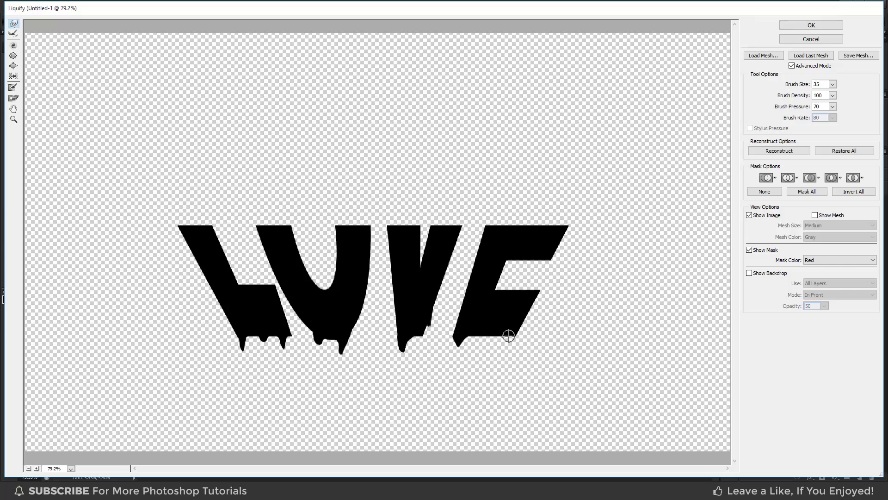
pyautogui.moveTo(508, 334); pyautogui.dragTo(505, 349)
pyautogui.moveTo(544, 253); pyautogui.dragTo(516, 273)
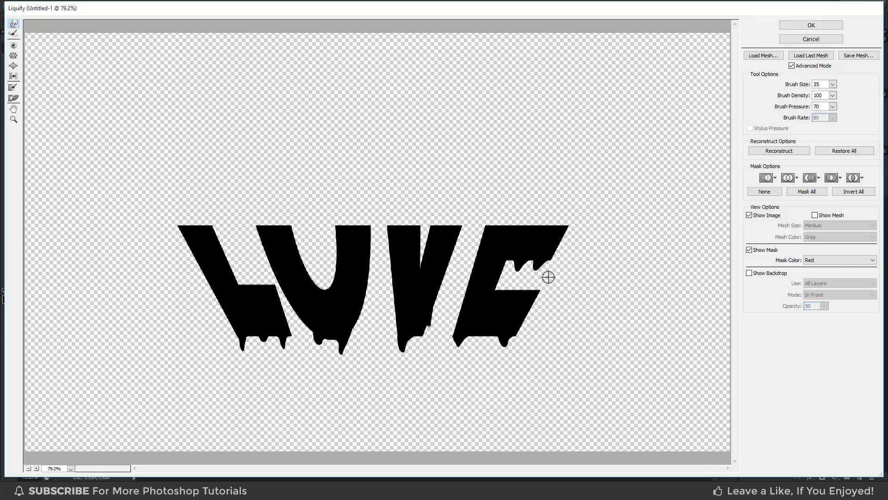
# Step: Apply Liquify and place the woman-in-water photo above Layer 1
pyautogui.click(817, 23)
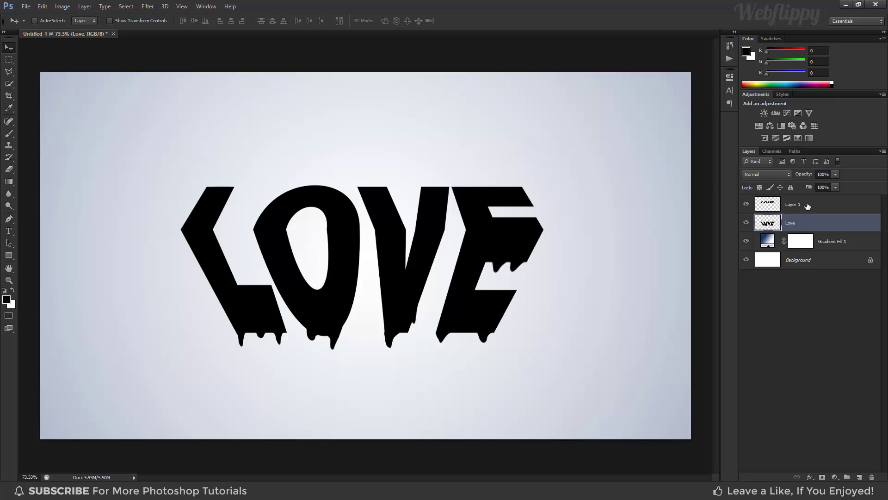
pyautogui.click(765, 203)
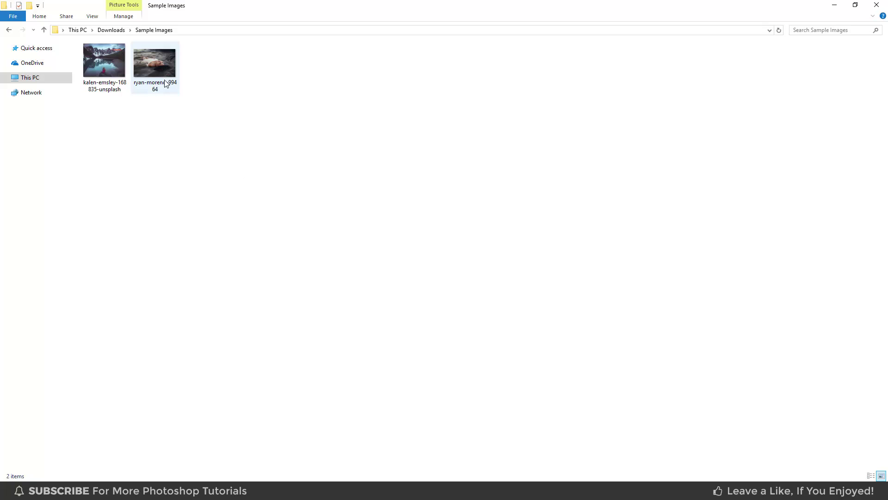
pyautogui.moveTo(157, 79)
pyautogui.mouseDown()
pyautogui.moveTo(281, 479)
pyautogui.moveTo(358, 245)
pyautogui.mouseUp()
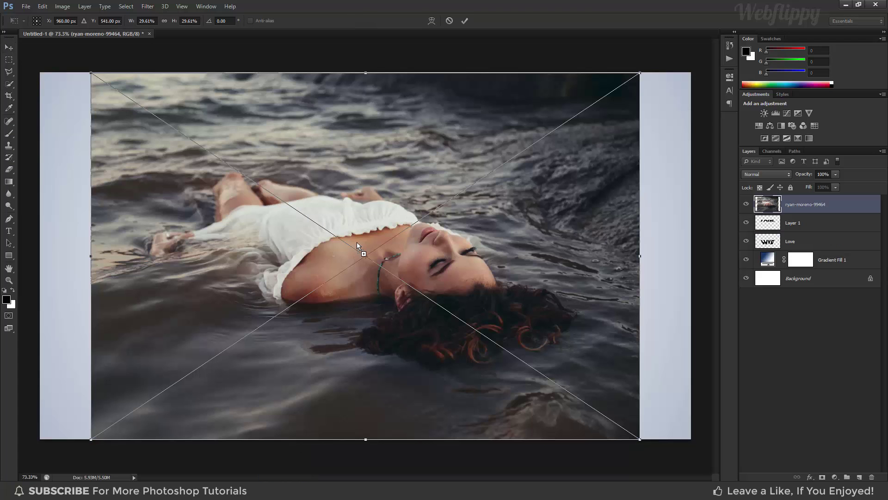
# Step: Commit the face photo, clip it into the LOVE letters and move it into the letter tops
pyautogui.click(465, 20)
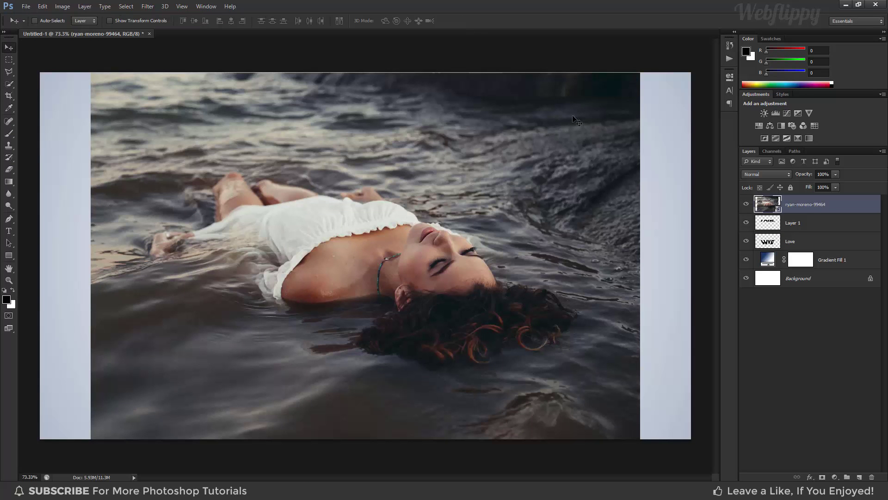
pyautogui.rightClick(810, 209)
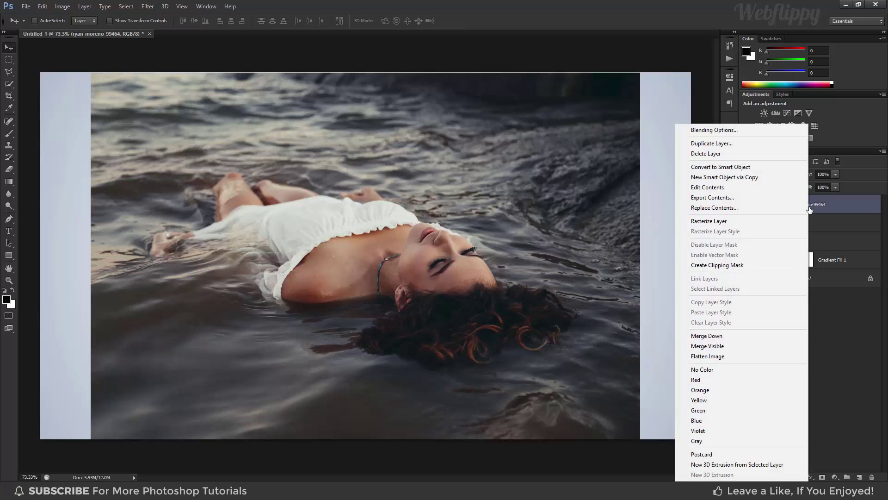
pyautogui.click(734, 266)
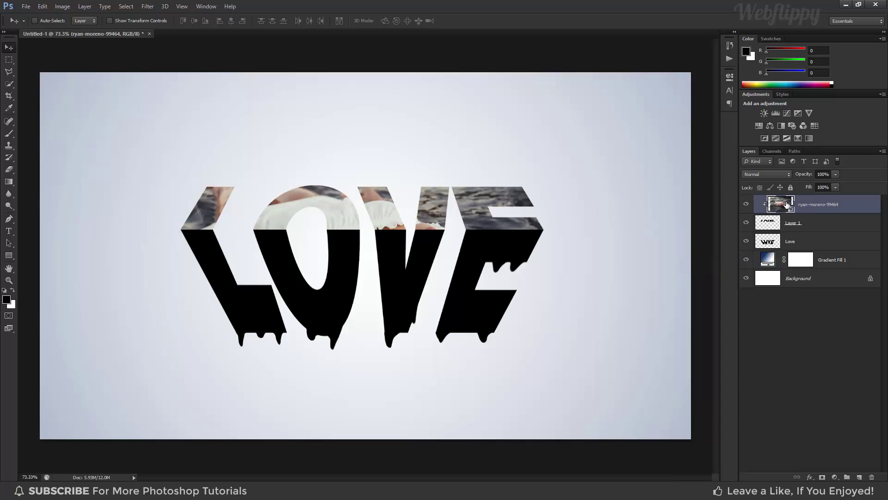
pyautogui.moveTo(563, 264); pyautogui.dragTo(497, 212)
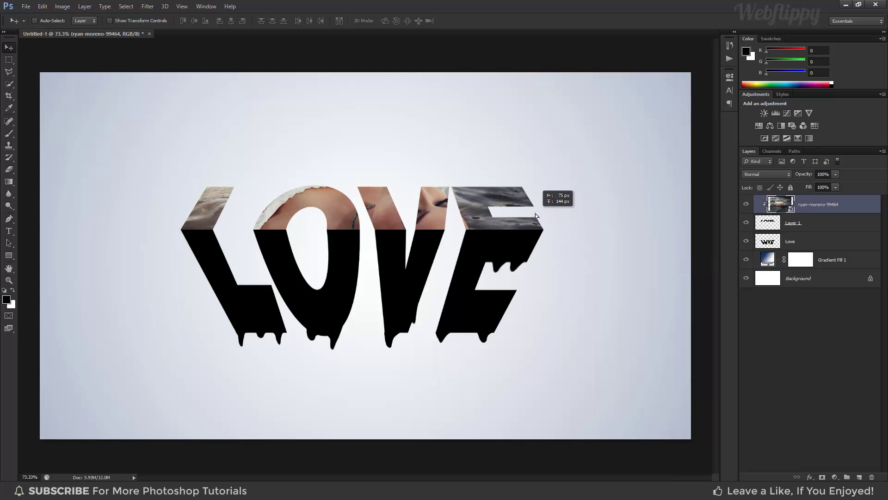
# Step: Scale the ryan-moreno face photo down proportionally to fit LOVE's upper half
pyautogui.hotkey('ctrl', 't')
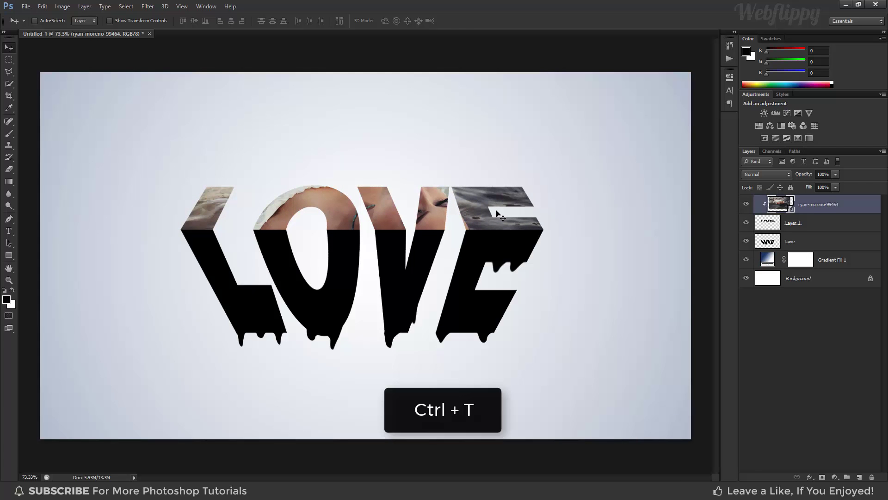
pyautogui.moveTo(603, 379); pyautogui.dragTo(567, 320)
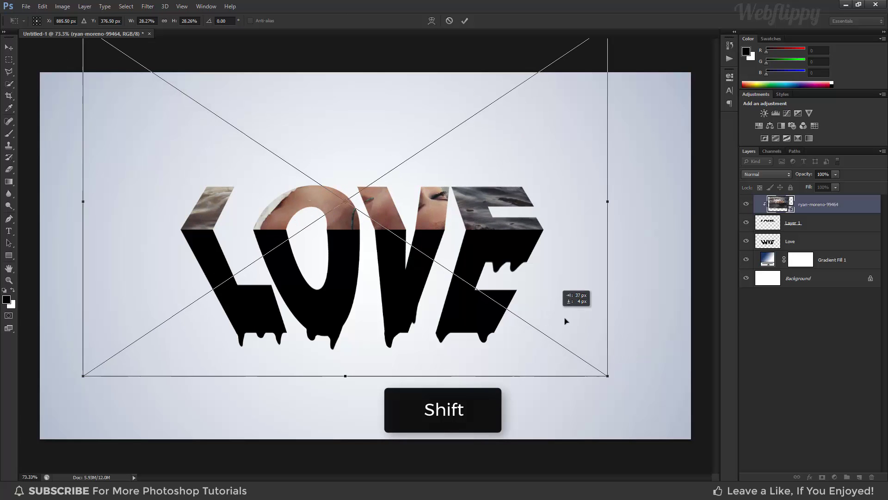
pyautogui.moveTo(619, 382); pyautogui.dragTo(593, 371)
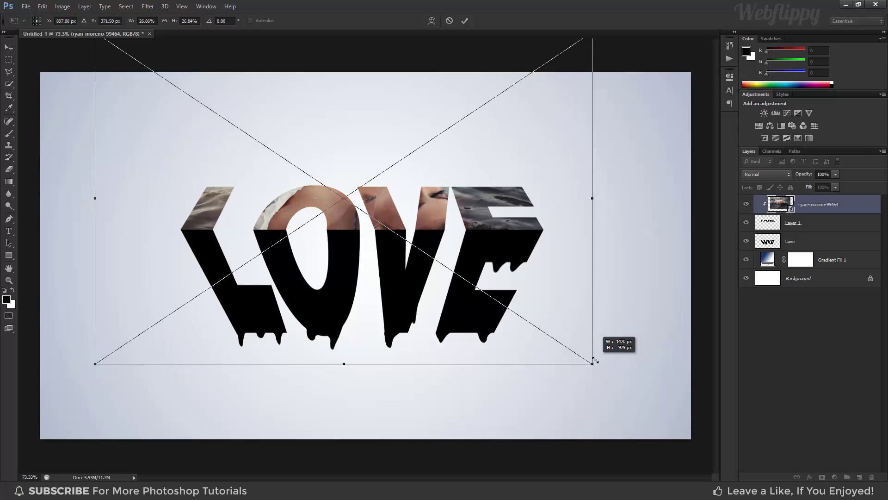
pyautogui.moveTo(515, 283); pyautogui.dragTo(546, 300)
pyautogui.moveTo(619, 387); pyautogui.dragTo(620, 378)
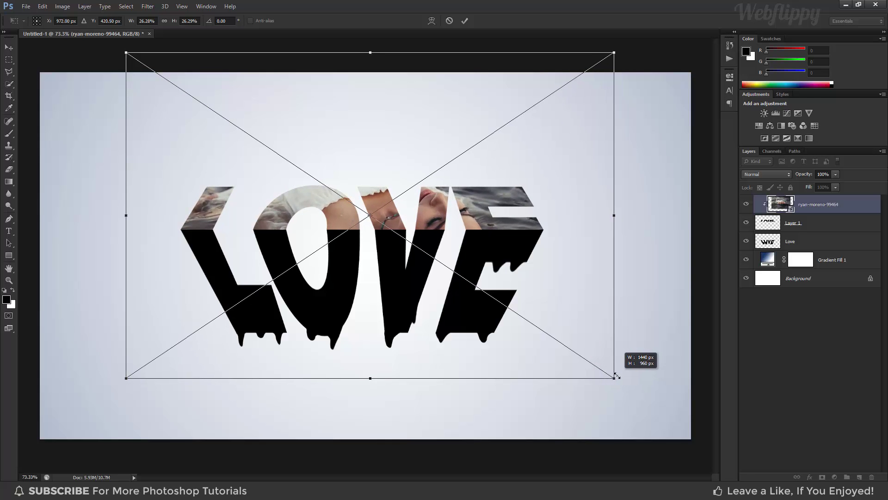
pyautogui.moveTo(564, 312); pyautogui.dragTo(572, 309)
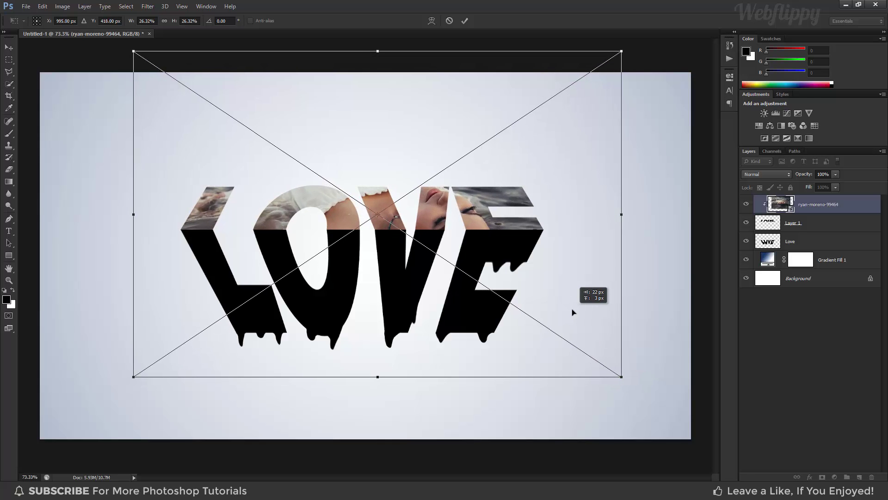
pyautogui.click(467, 21)
# Step: Place the kalen-emsley mountain lake photo from File Explorer above the Love text layer
pyautogui.click(789, 242)
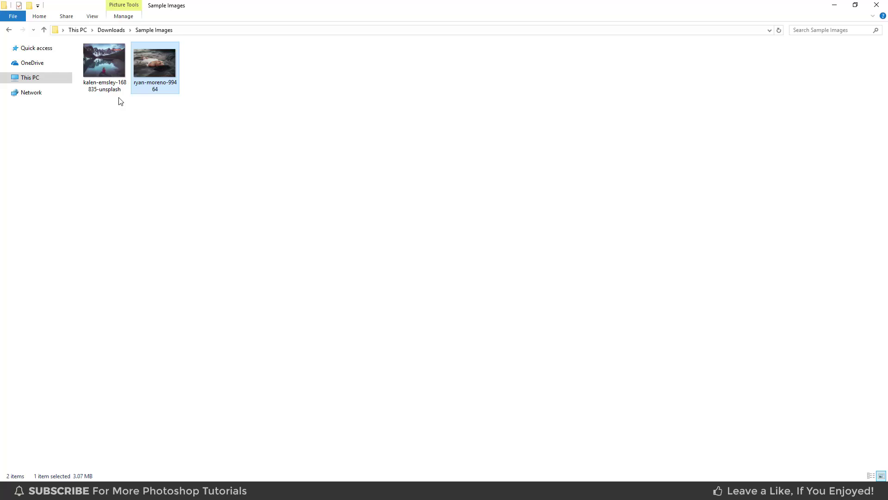
pyautogui.moveTo(106, 69); pyautogui.dragTo(282, 495)
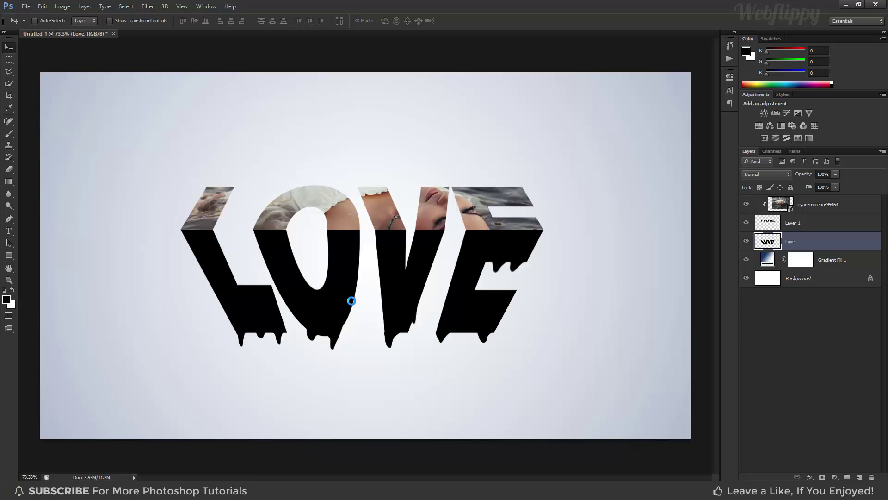
pyautogui.moveTo(282, 462); pyautogui.dragTo(350, 299)
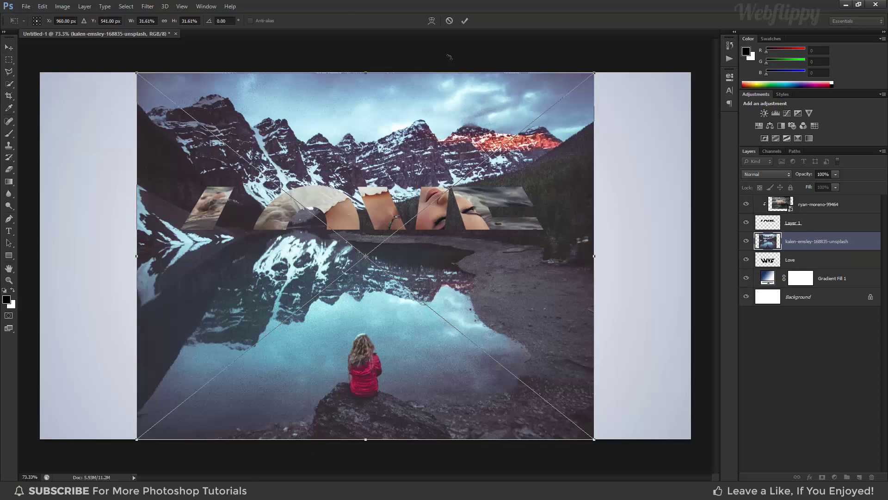
# Step: Commit the lake photo, clip it into the LOVE letters and move it up-left
pyautogui.click(464, 21)
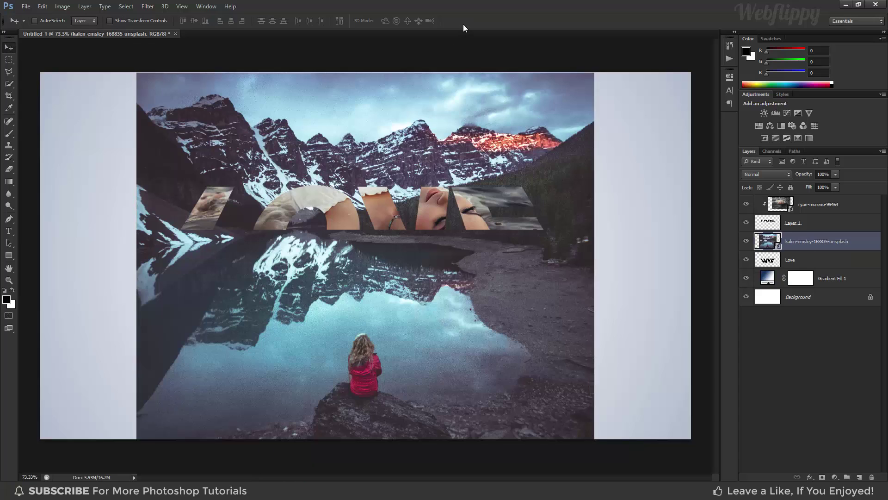
pyautogui.rightClick(806, 242)
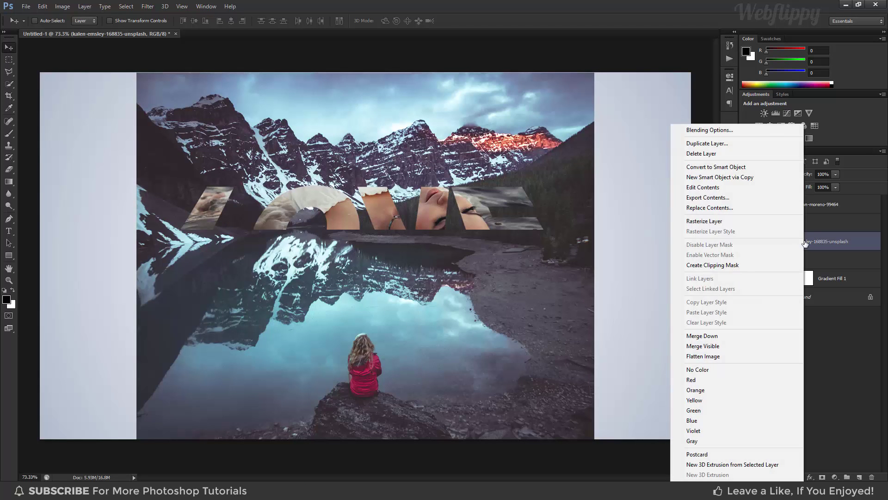
pyautogui.click(763, 265)
pyautogui.moveTo(499, 291); pyautogui.dragTo(486, 211)
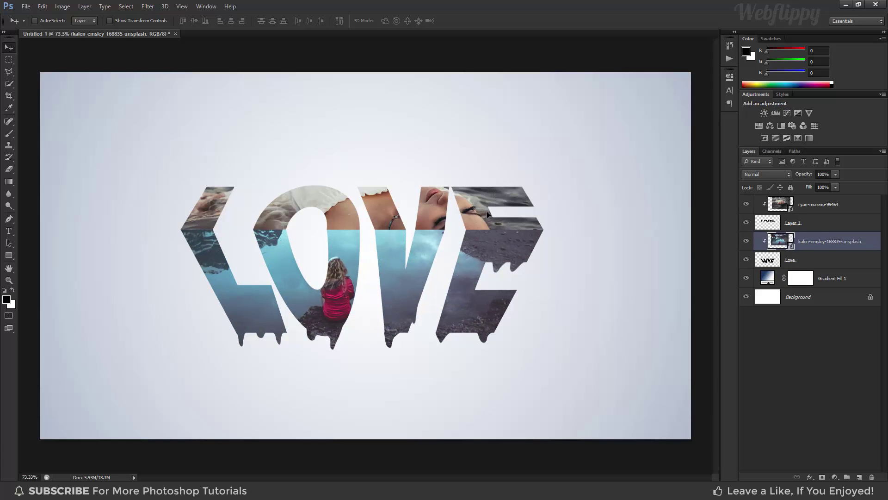
# Step: Scale the lake photo to about 31% so the girl in red shows inside
pyautogui.hotkey('ctrl', 't')
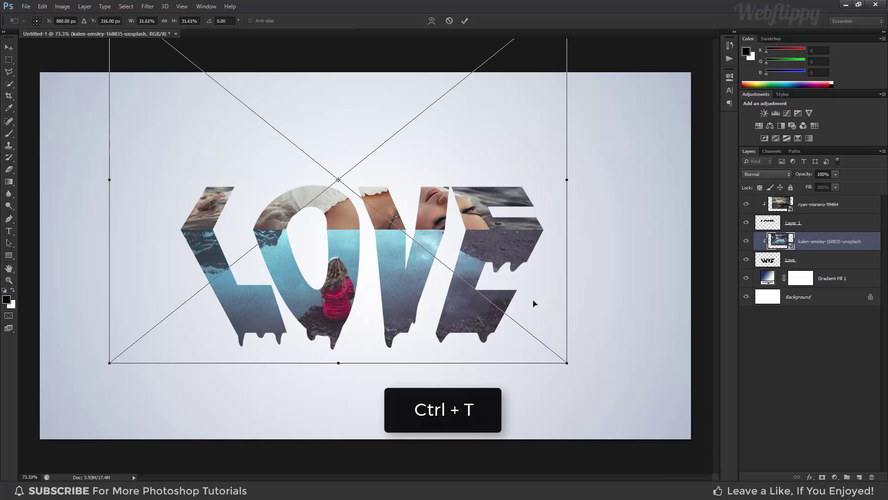
pyautogui.moveTo(565, 365)
pyautogui.mouseDown()
pyautogui.moveTo(543, 333)
pyautogui.moveTo(558, 354)
pyautogui.mouseUp()
pyautogui.moveTo(510, 304); pyautogui.dragTo(513, 323)
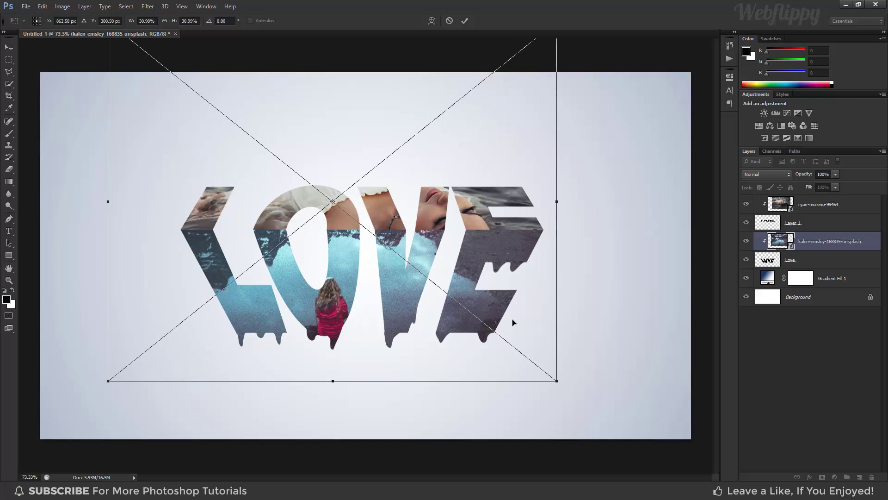
pyautogui.click(464, 23)
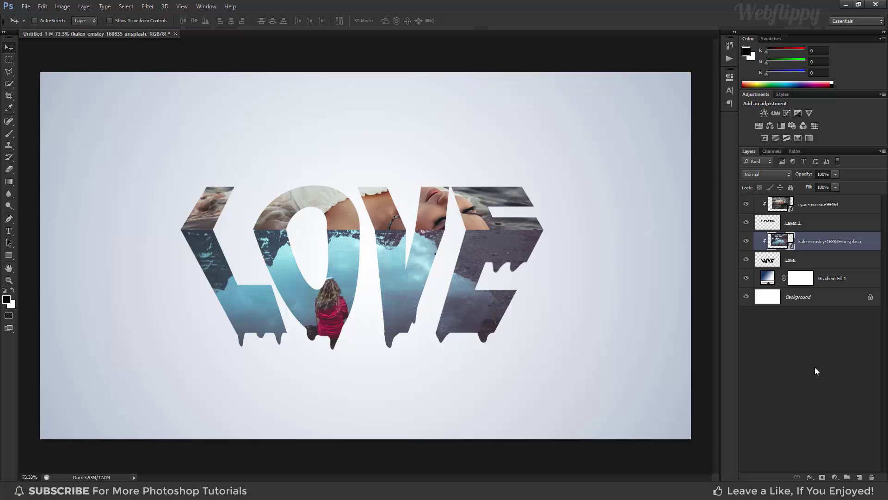
# Step: Add a clipped Curves 1 adjustment with black point at Input 28 and white point at Output 222
pyautogui.click(836, 476)
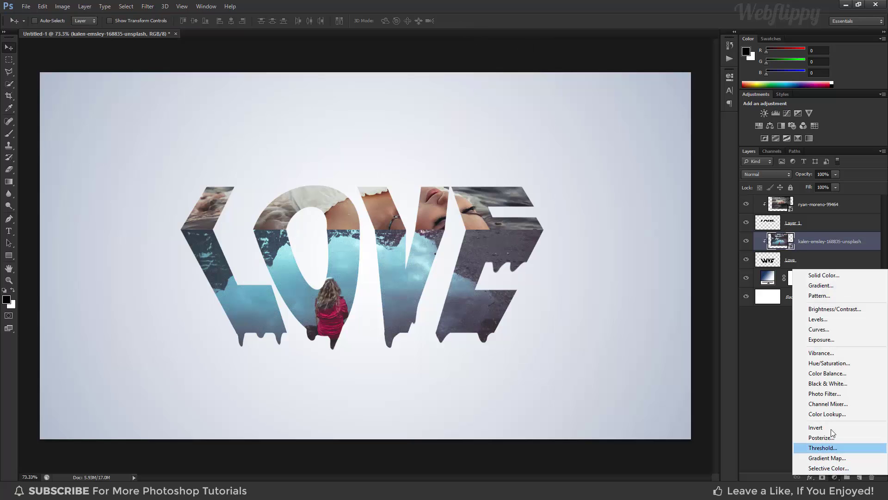
pyautogui.click(826, 329)
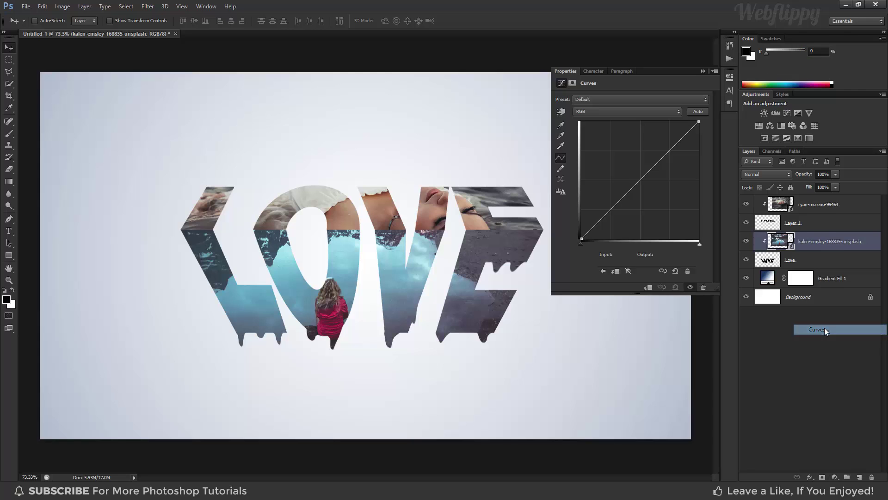
pyautogui.click(649, 288)
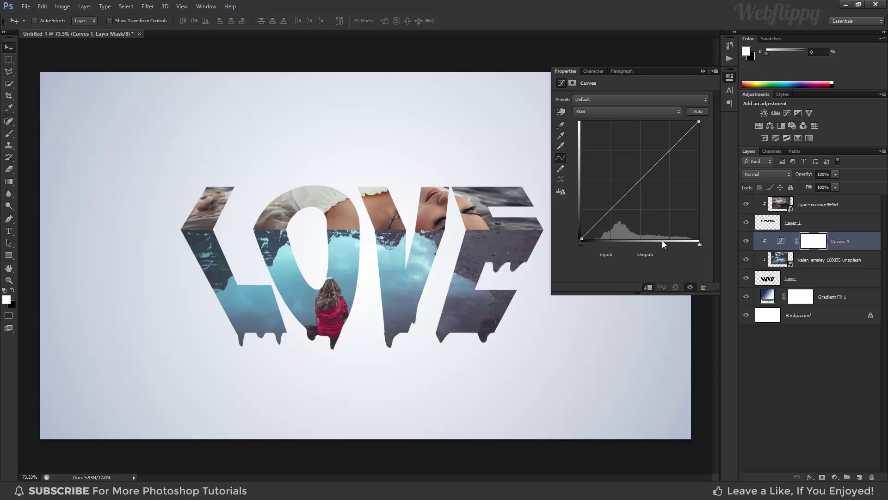
pyautogui.moveTo(583, 238); pyautogui.dragTo(594, 244)
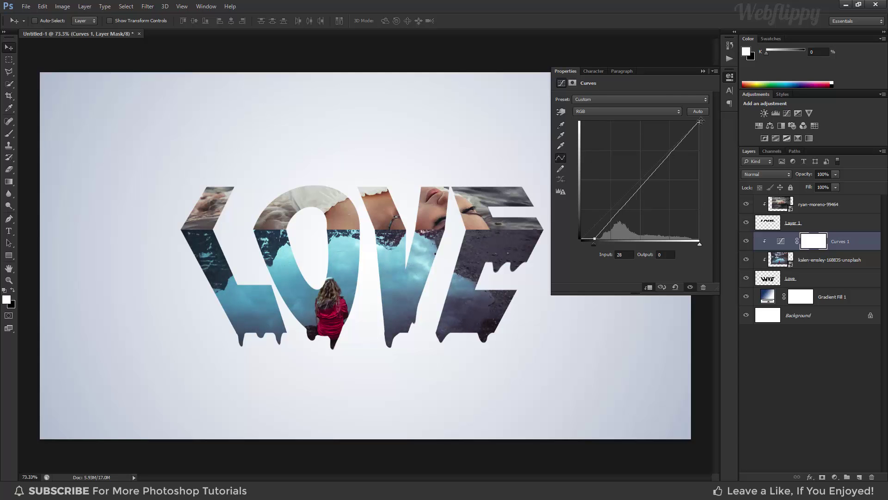
pyautogui.moveTo(699, 121); pyautogui.dragTo(708, 136)
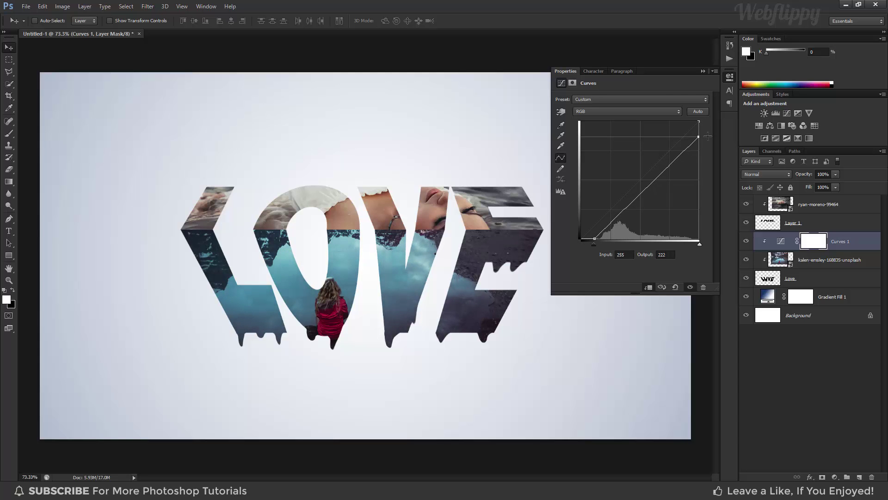
pyautogui.click(703, 73)
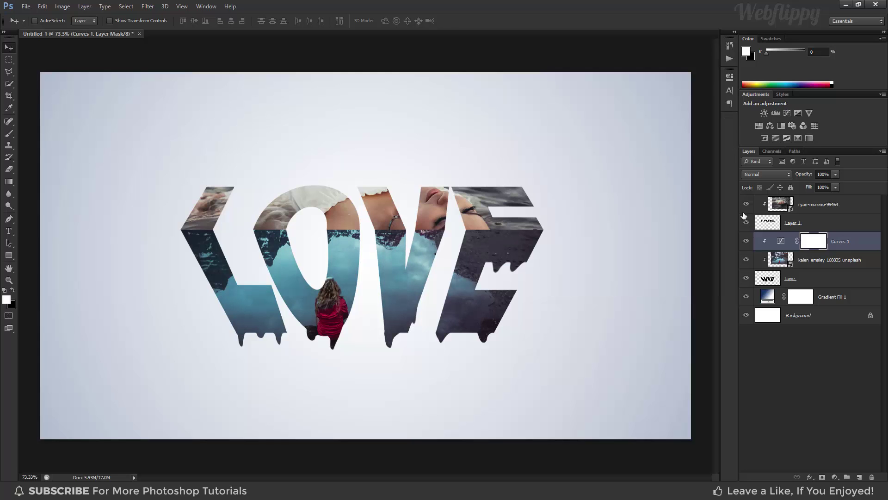
pyautogui.click(746, 241)
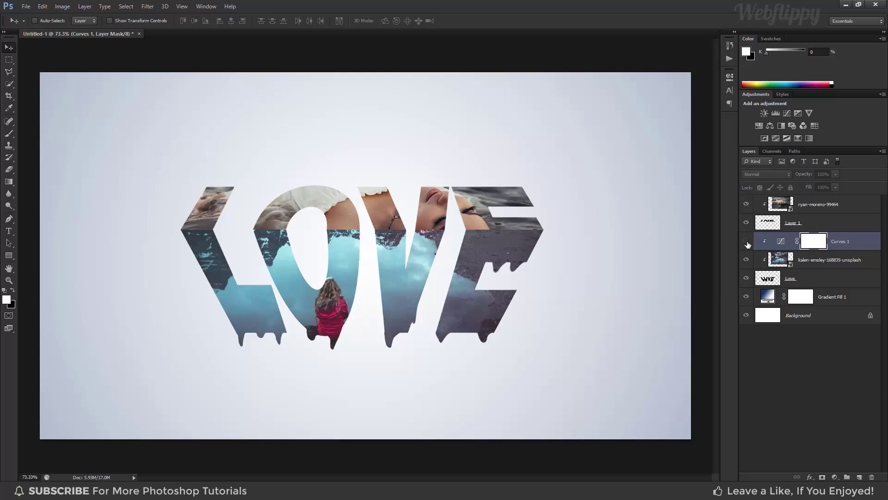
pyautogui.click(808, 210)
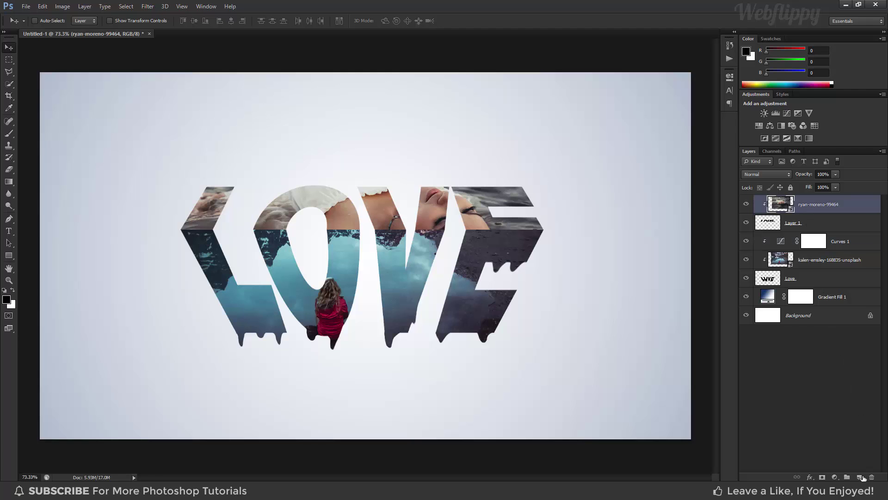
# Step: Add a new empty layer and set up the Brush tool with white as the colour
pyautogui.click(861, 477)
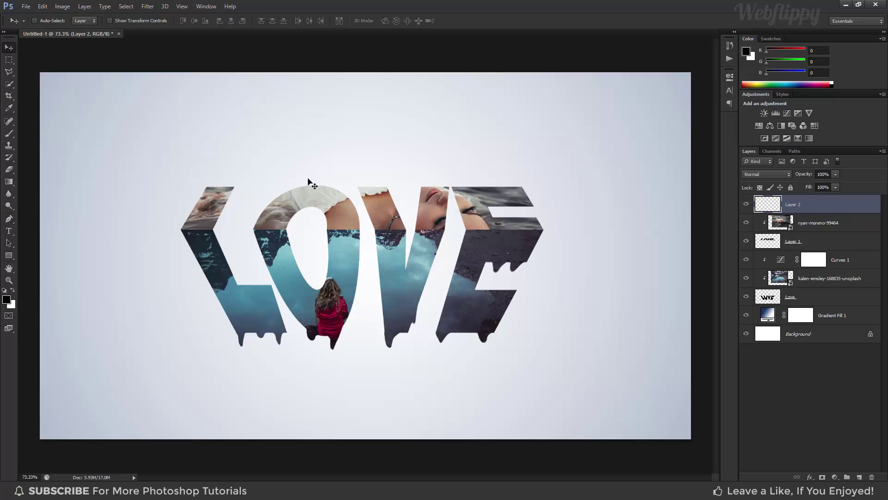
pyautogui.click(13, 134)
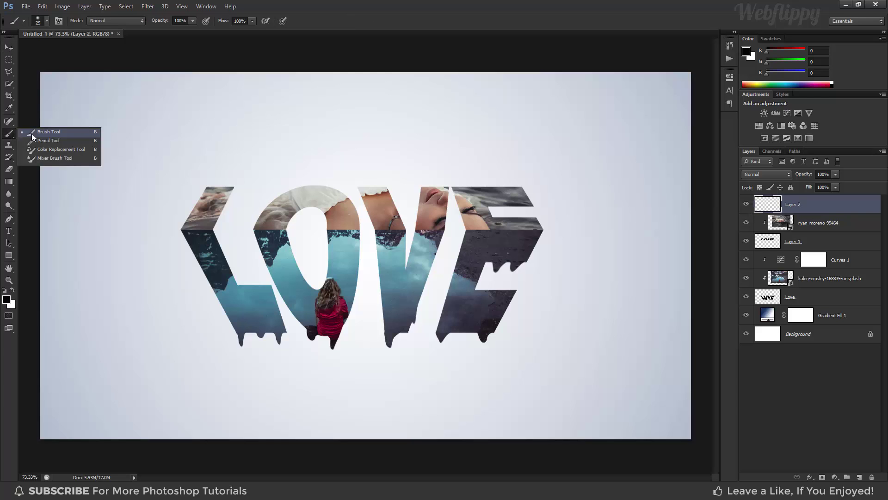
pyautogui.click(31, 134)
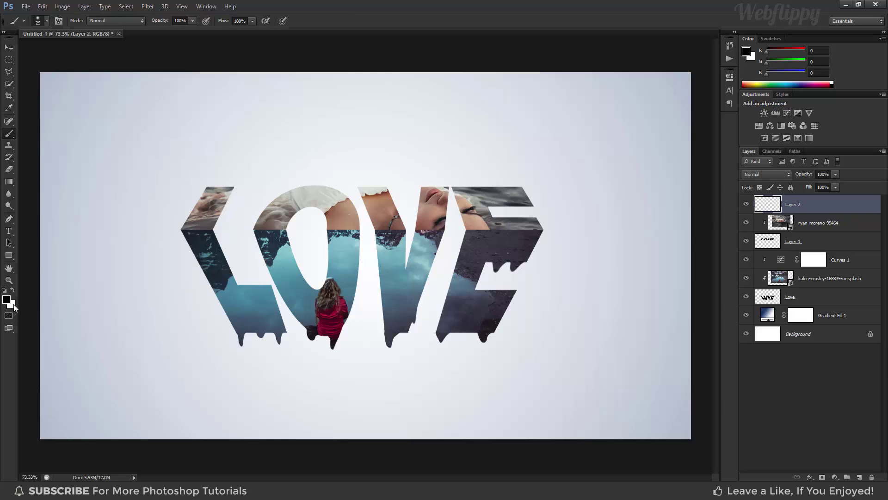
pyautogui.click(13, 291)
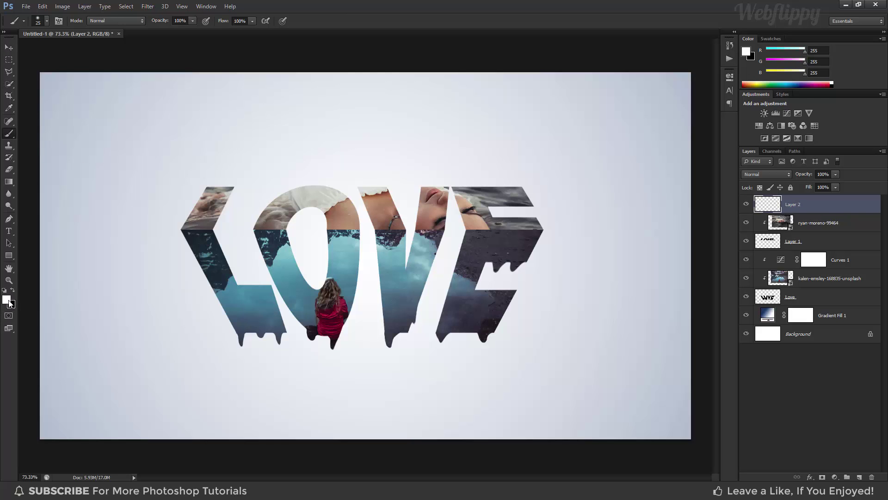
pyautogui.click(47, 22)
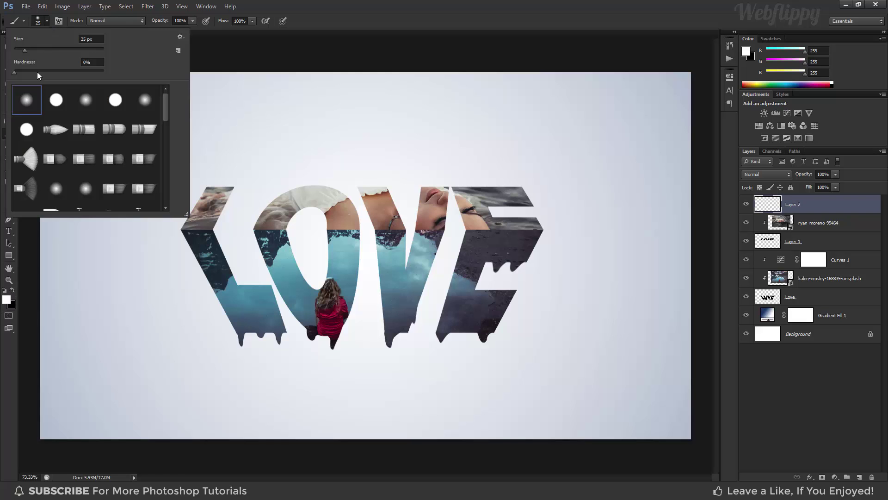
pyautogui.moveTo(24, 51); pyautogui.dragTo(36, 51)
pyautogui.press('Return')
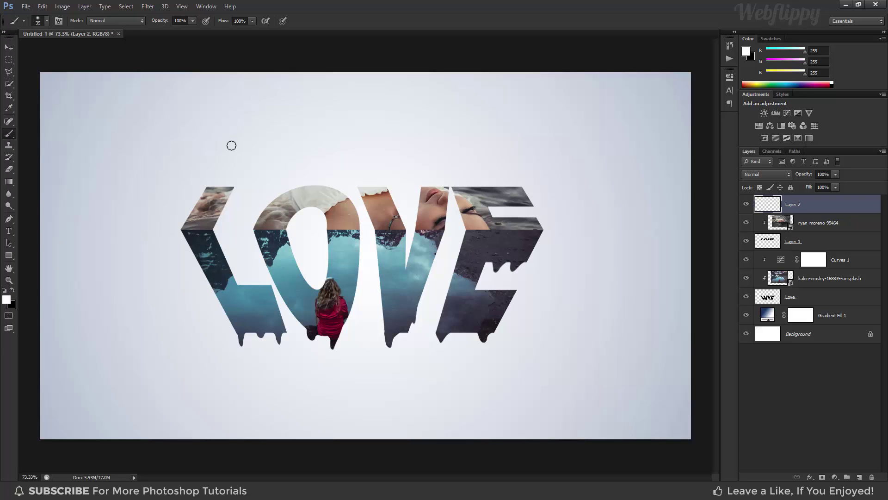
# Step: Shrink the brush and draw a straight white line across the photos' seam
pyautogui.press(']')
pyautogui.press(']')
pyautogui.press(']')
pyautogui.press(']')
pyautogui.press(']')
pyautogui.press(']')
pyautogui.press(']')
pyautogui.press(']')
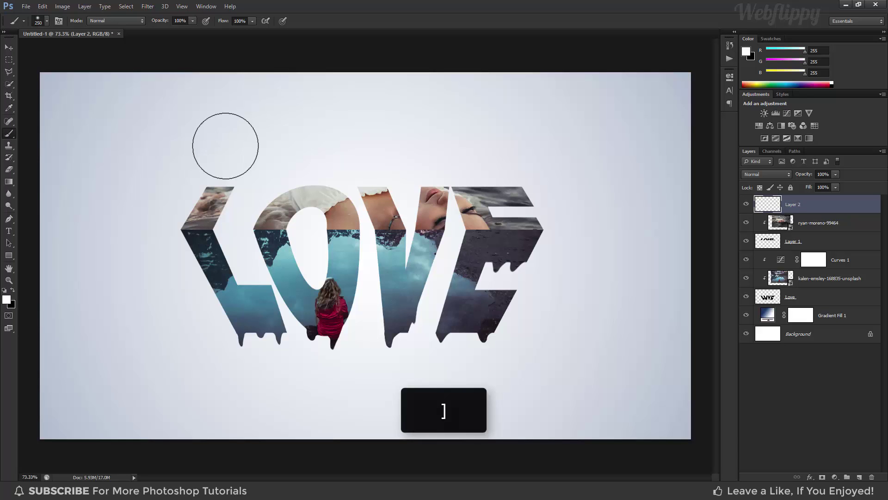
pyautogui.press('[')
pyautogui.press('[')
pyautogui.press('[')
pyautogui.press('[')
pyautogui.press('[')
pyautogui.press('[')
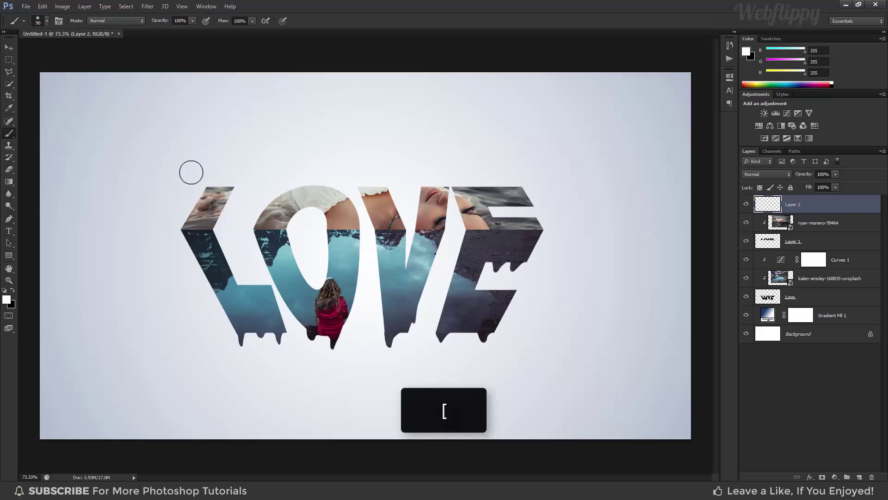
pyautogui.press('[')
pyautogui.press('[')
pyautogui.press('[')
pyautogui.press('[')
pyautogui.press('[')
pyautogui.press('[')
pyautogui.press('[')
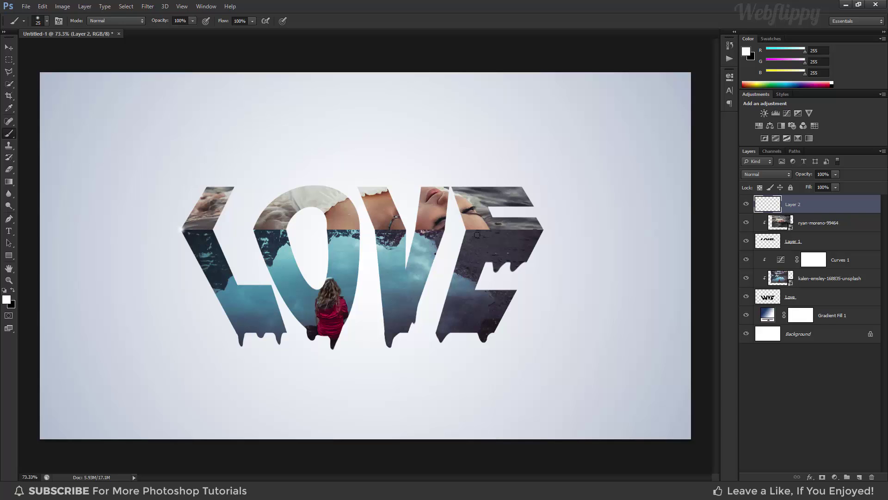
pyautogui.keyDown('shift'); pyautogui.click(542, 230); pyautogui.keyUp('shift')
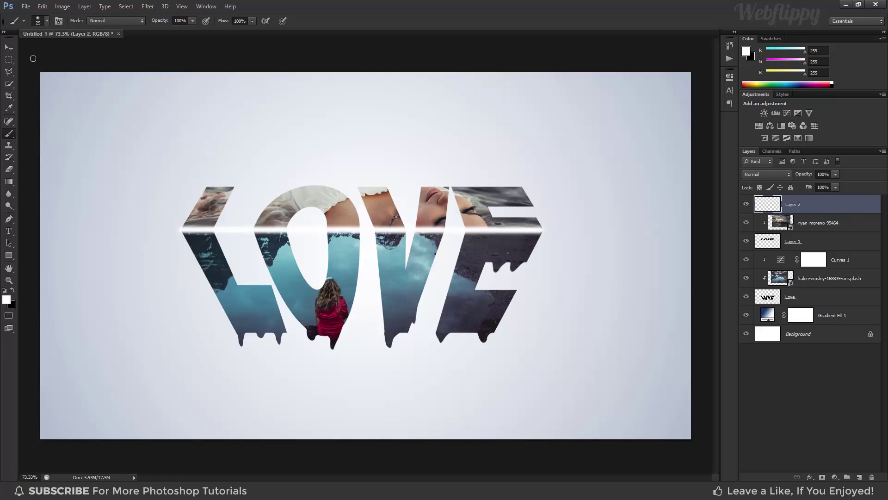
pyautogui.click(8, 49)
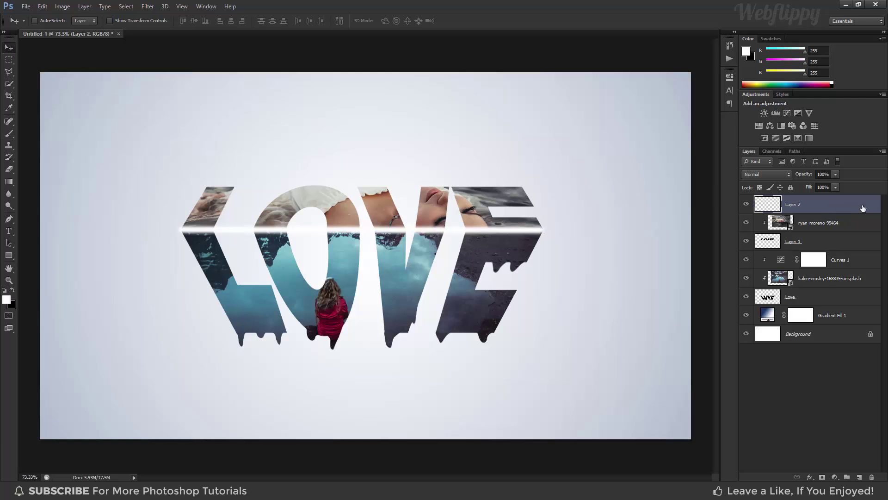
# Step: Clip Layer 2's white line to the layer below and set its opacity to 25%
pyautogui.rightClick(836, 206)
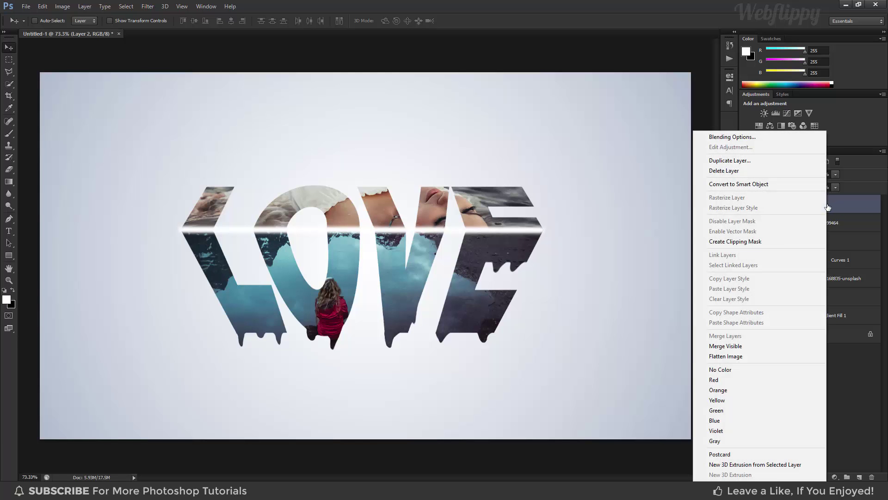
pyautogui.click(776, 243)
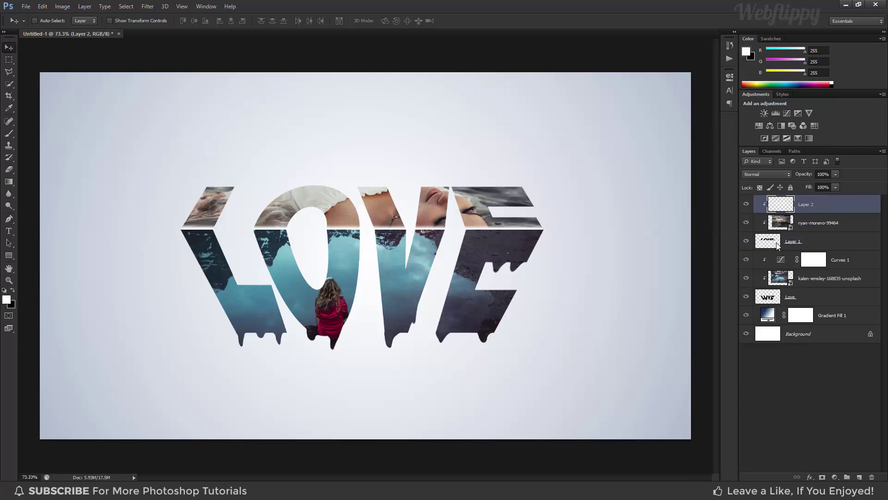
pyautogui.click(836, 176)
pyautogui.moveTo(795, 184)
pyautogui.mouseDown()
pyautogui.moveTo(806, 187)
pyautogui.moveTo(798, 184)
pyautogui.mouseUp()
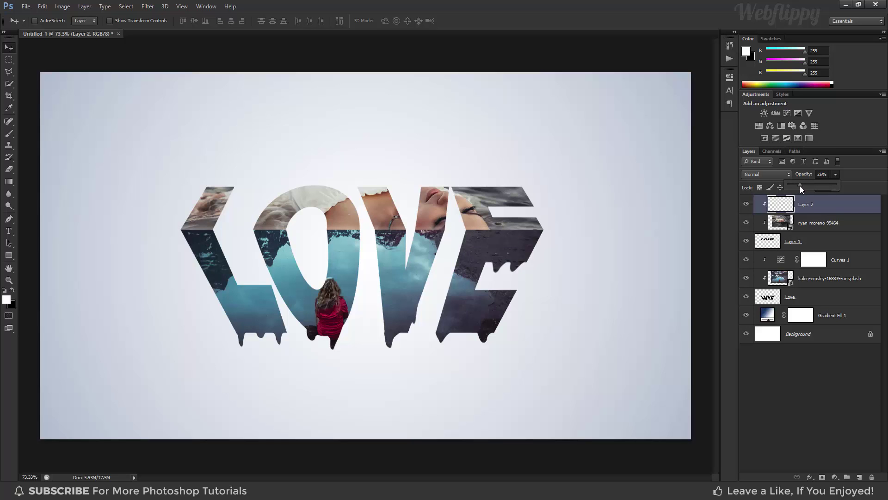
pyautogui.click(815, 205)
# Step: Select Layer 2 down to Love, group them with Ctrl+G, and toggle Group 1's visibility to check
pyautogui.keyDown('shift'); pyautogui.click(816, 299); pyautogui.keyUp('shift')
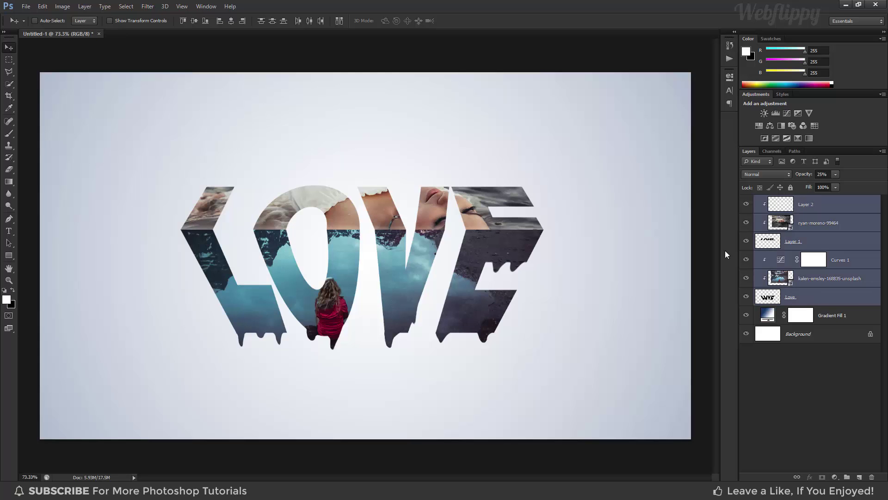
pyautogui.hotkey('ctrl', 'g')
pyautogui.hotkey('ctrl', 'g')
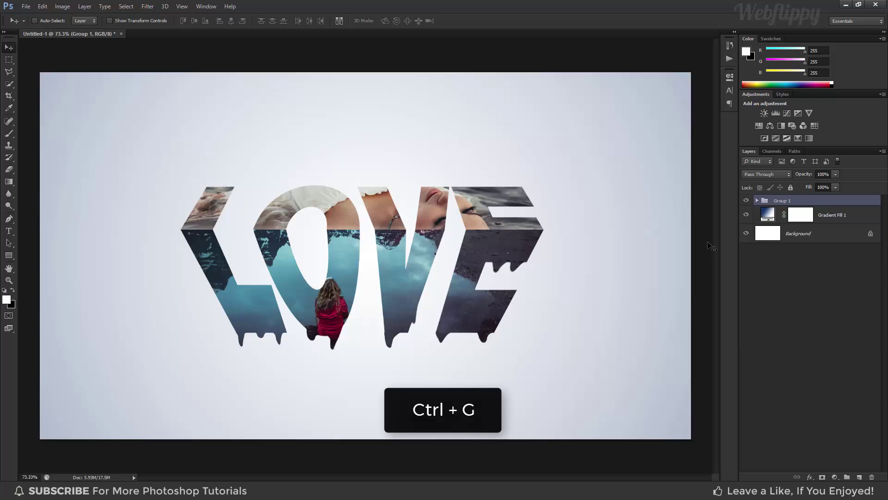
pyautogui.click(746, 200)
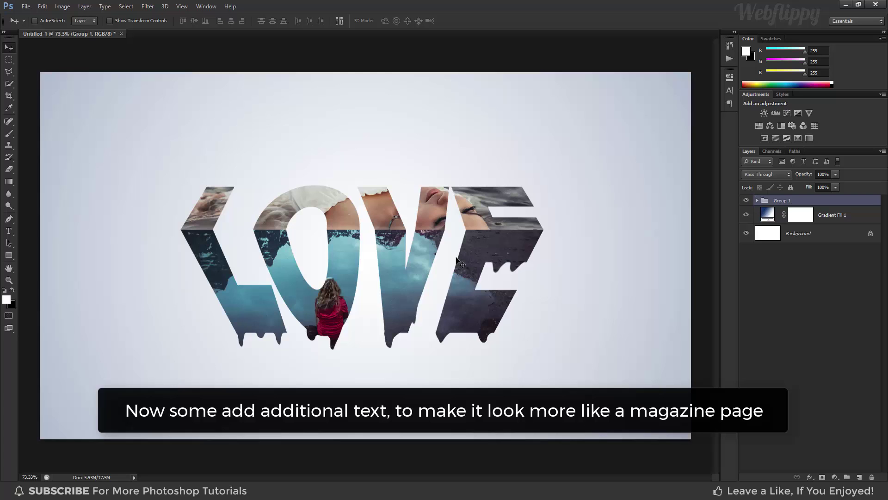
# Step: Set the Horizontal Type Tool to black Oswald Regular 36 px and start a text line above LOVE
pyautogui.click(5, 233)
pyautogui.rightClick(4, 235)
pyautogui.click(30, 231)
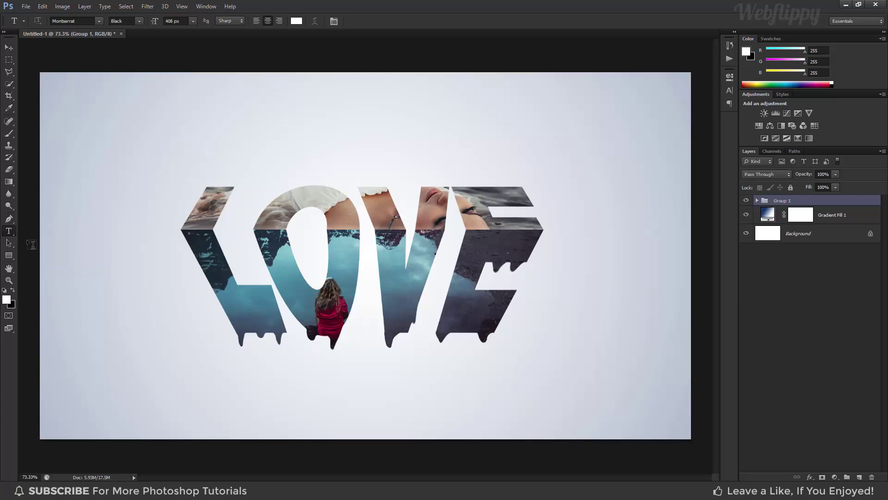
pyautogui.click(13, 291)
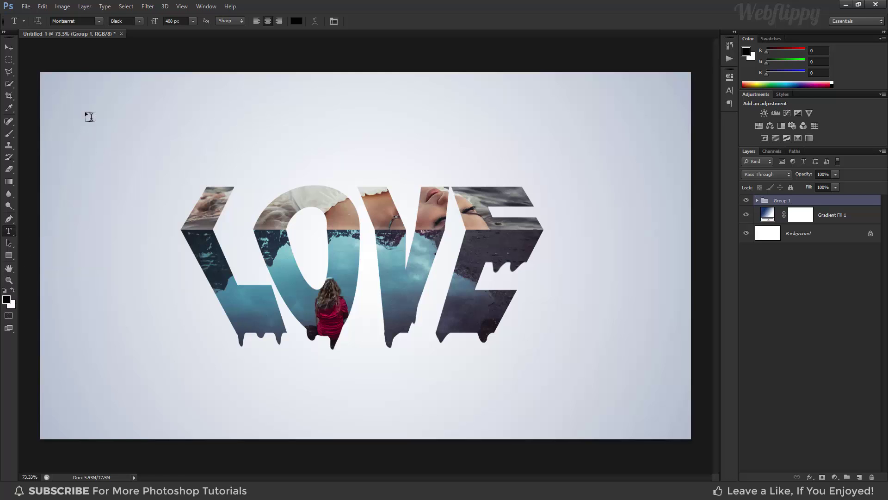
pyautogui.click(87, 22)
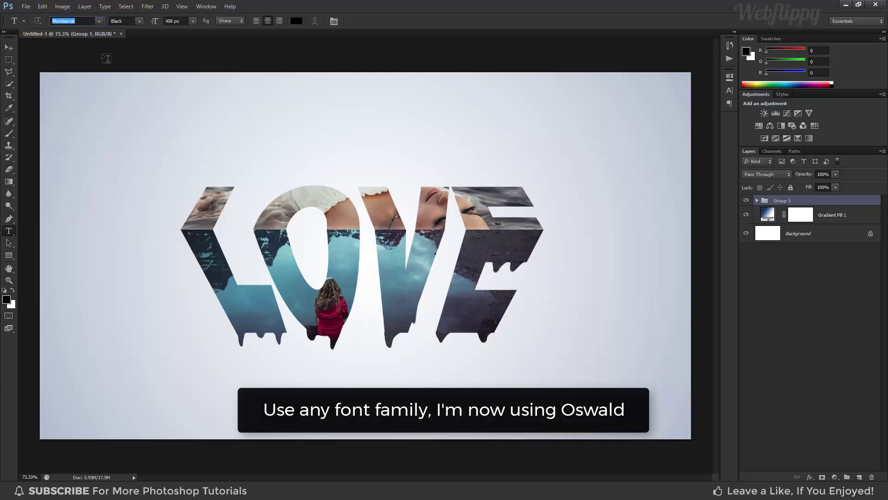
pyautogui.write('Oswald')
pyautogui.press('Return')
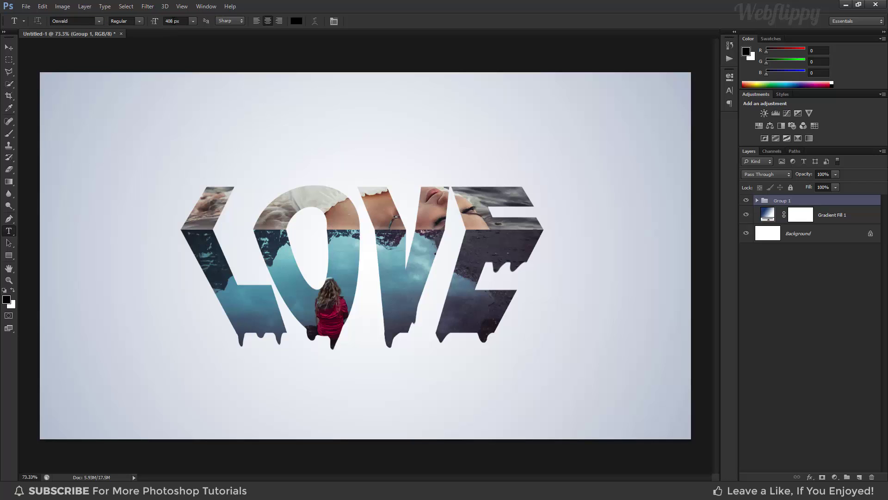
pyautogui.click(192, 21)
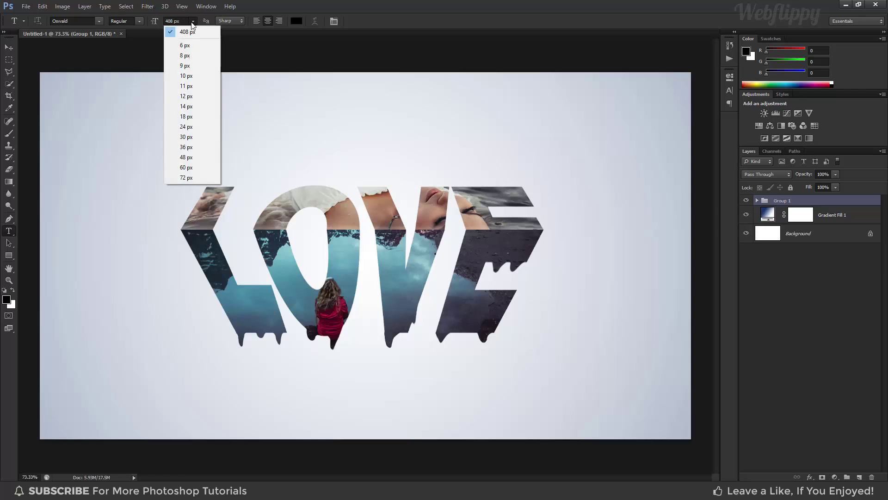
pyautogui.click(187, 147)
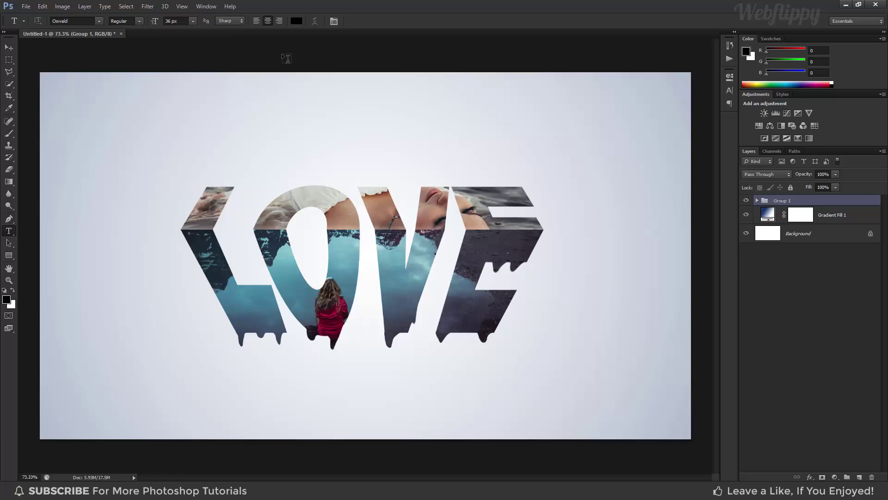
pyautogui.click(343, 137)
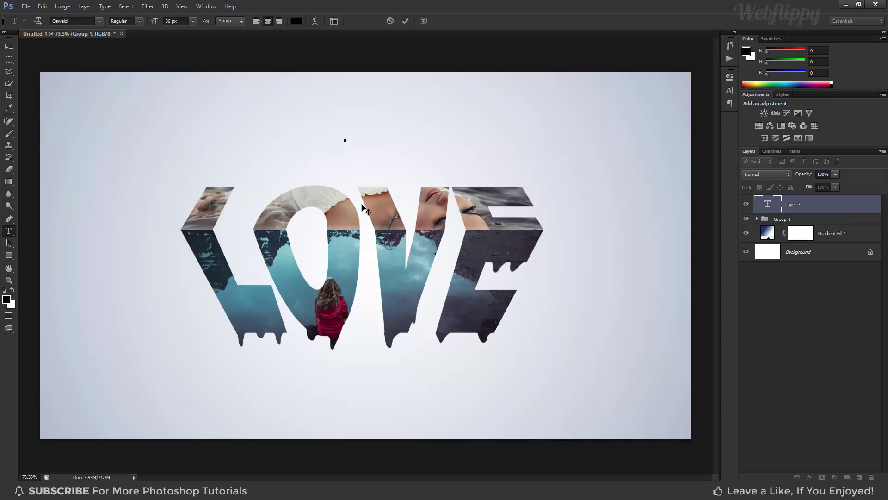
# Step: Copy 'Love can neither be bought or sold' from Notepad and paste it into the Photoshop text box
pyautogui.hotkey('alt', 'Tab')
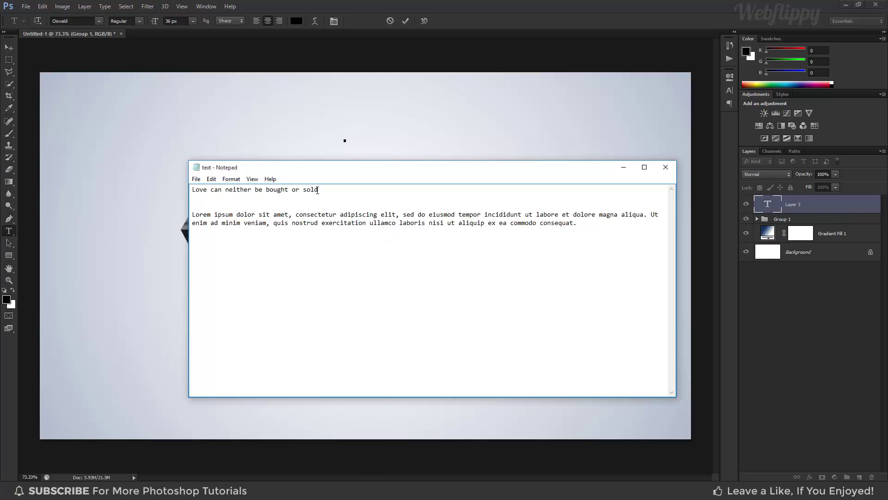
pyautogui.keyDown('shift'); pyautogui.click(190, 190); pyautogui.keyUp('shift')
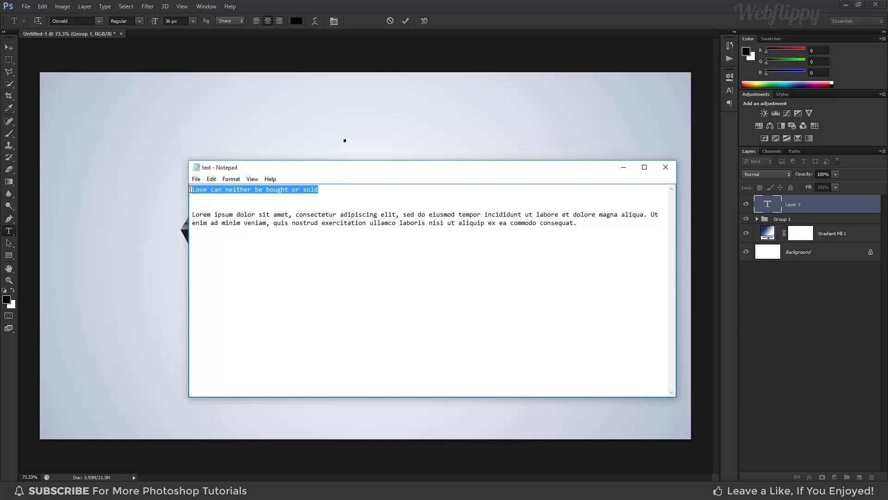
pyautogui.rightClick(234, 188)
pyautogui.click(259, 221)
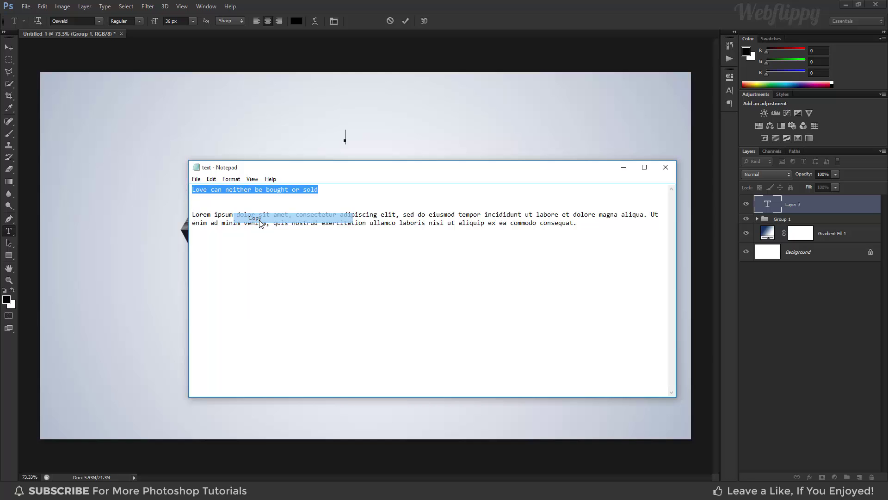
pyautogui.click(346, 140)
pyautogui.write('LOVE CAN NEITHER BE BOUGHT OR SOLD')
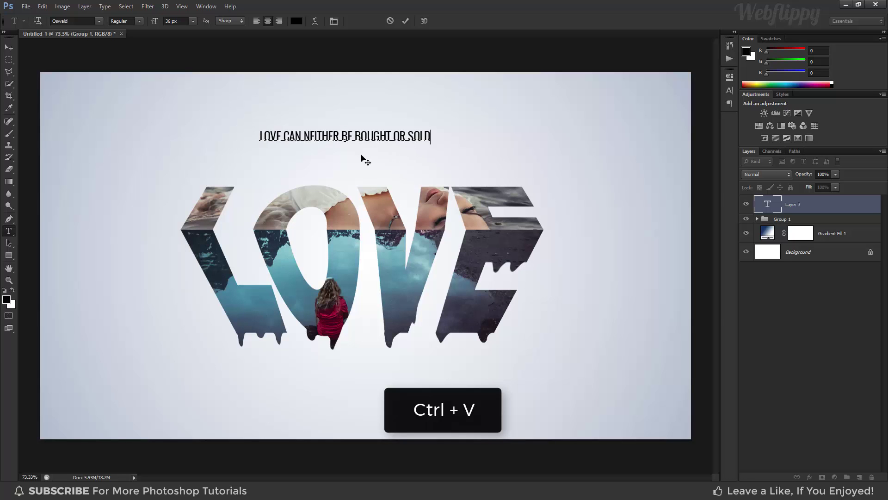
# Step: Give the headline tracking 100, Oswald Medium at 38 px, and centre it above LOVE
pyautogui.moveTo(432, 137); pyautogui.dragTo(253, 136)
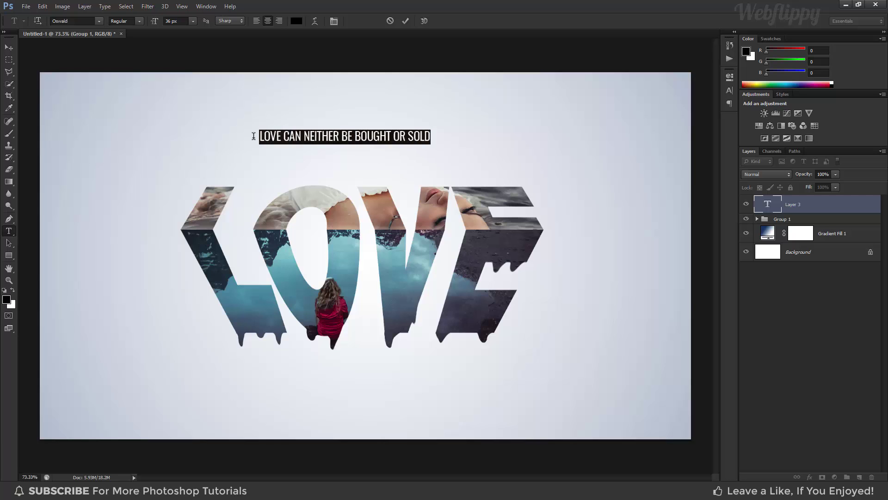
pyautogui.click(729, 90)
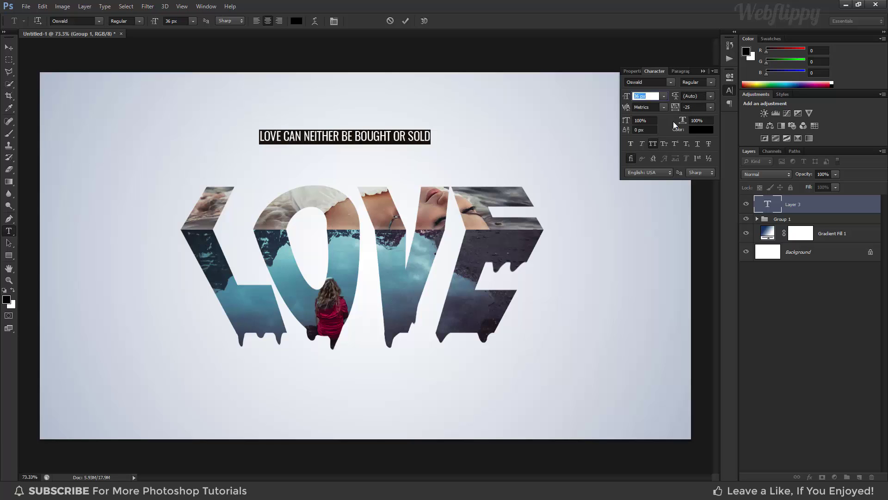
pyautogui.click(712, 107)
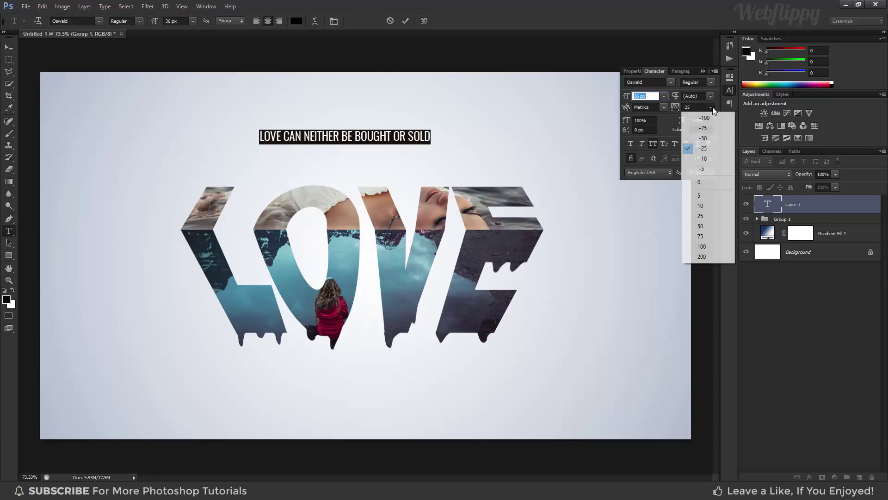
pyautogui.click(707, 246)
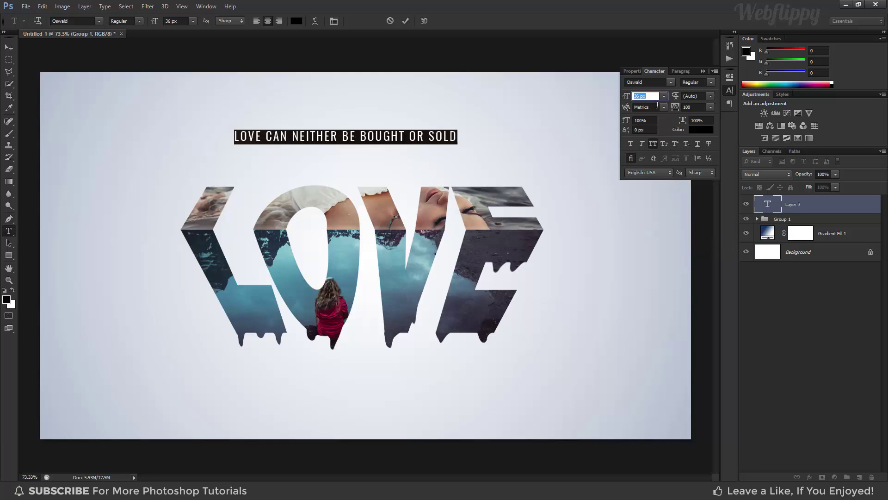
pyautogui.press('Up')
pyautogui.press('Up')
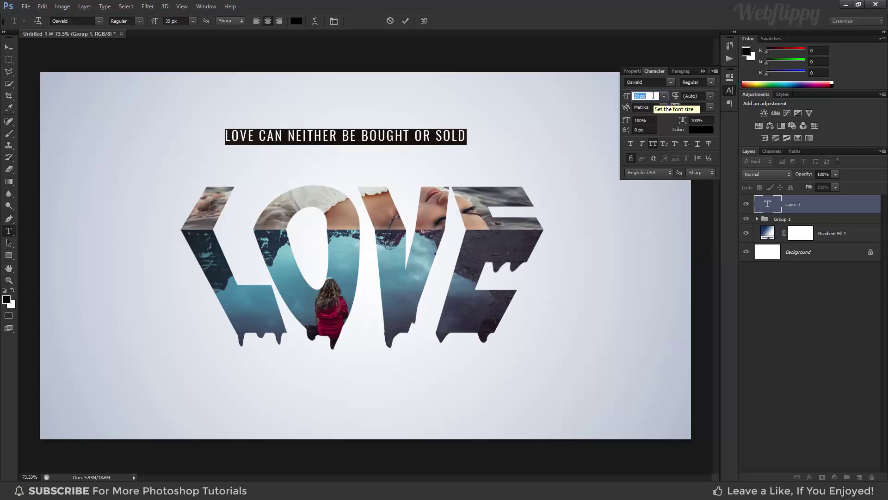
pyautogui.write('38')
pyautogui.click(711, 82)
pyautogui.click(703, 113)
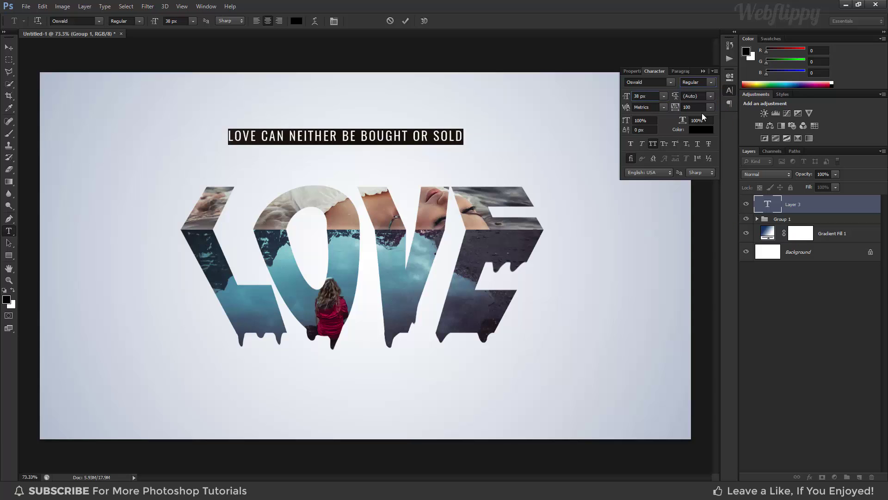
pyautogui.click(9, 47)
pyautogui.moveTo(309, 126)
pyautogui.mouseDown()
pyautogui.moveTo(352, 155)
pyautogui.moveTo(352, 147)
pyautogui.mouseUp()
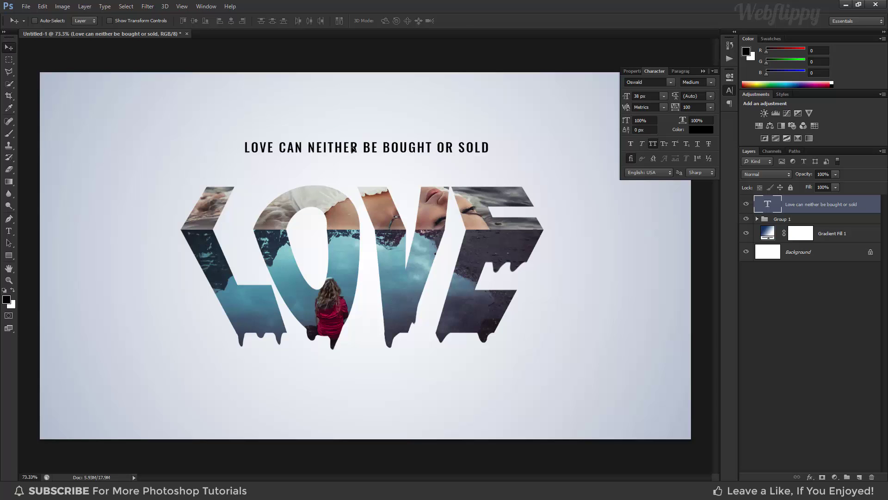
# Step: Draw a paragraph text box below the LOVE artwork with the Type tool
pyautogui.moveTo(8, 230); pyautogui.dragTo(38, 233)
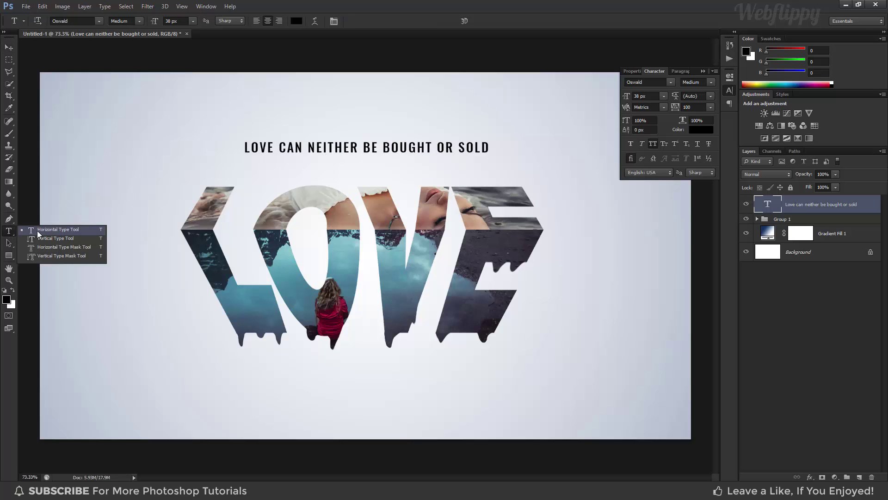
pyautogui.moveTo(133, 359)
pyautogui.mouseDown()
pyautogui.moveTo(172, 370)
pyautogui.moveTo(615, 409)
pyautogui.mouseUp()
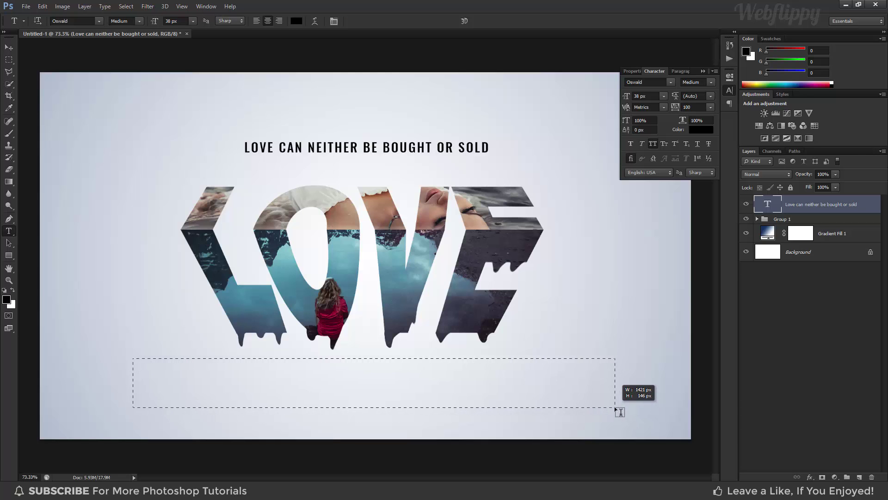
pyautogui.moveTo(620, 411); pyautogui.dragTo(620, 411)
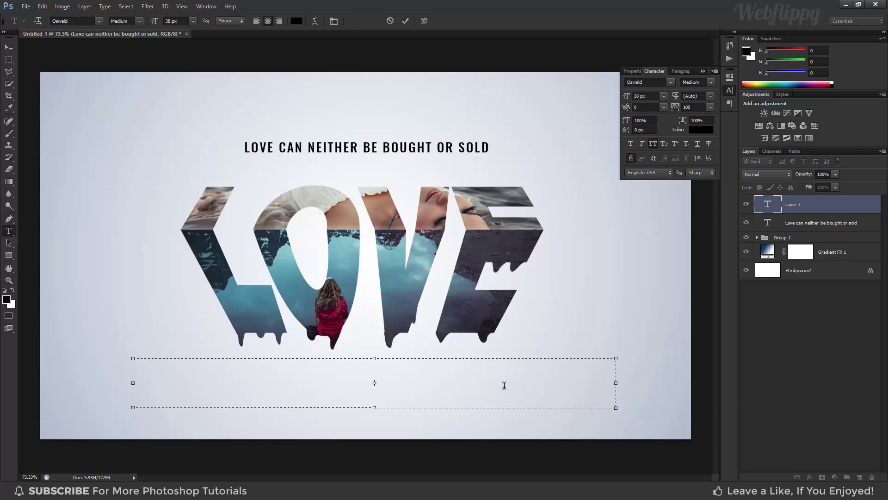
# Step: Copy the lorem ipsum paragraph from Notepad and return to Photoshop
pyautogui.hotkey('alt', 'Tab')
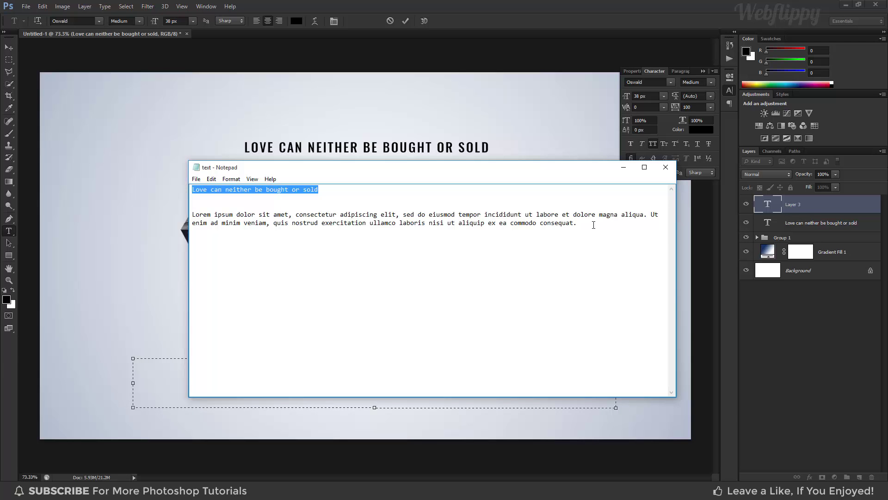
pyautogui.moveTo(593, 225); pyautogui.dragTo(195, 215)
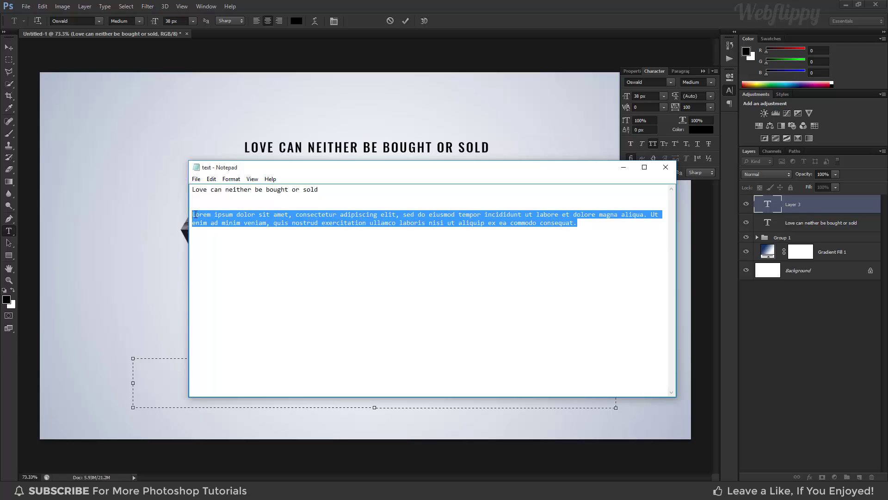
pyautogui.rightClick(260, 220)
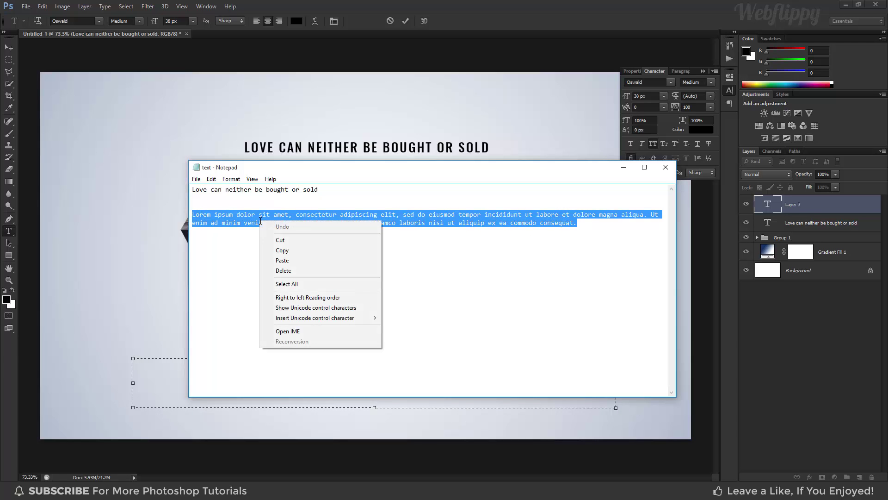
pyautogui.click(283, 252)
pyautogui.click(348, 404)
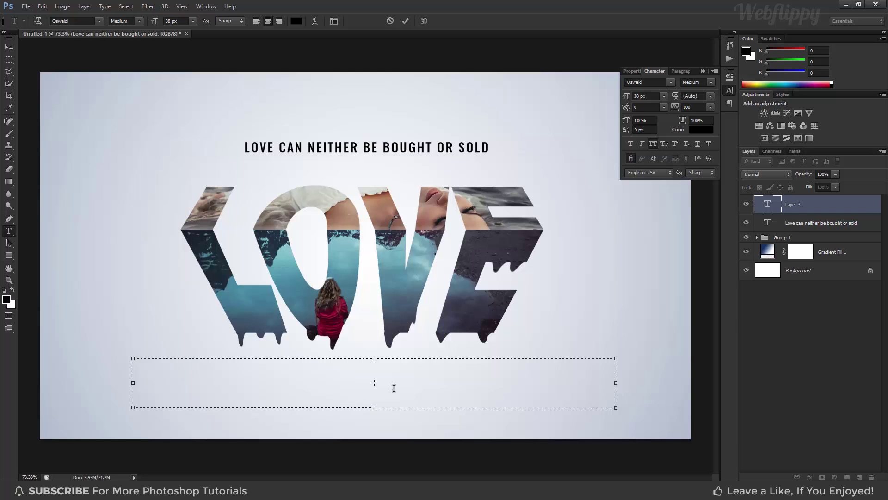
# Step: Paste the lorem ipsum paragraph under LOVE and set it in Open Sans
pyautogui.hotkey('ctrl', 'v')
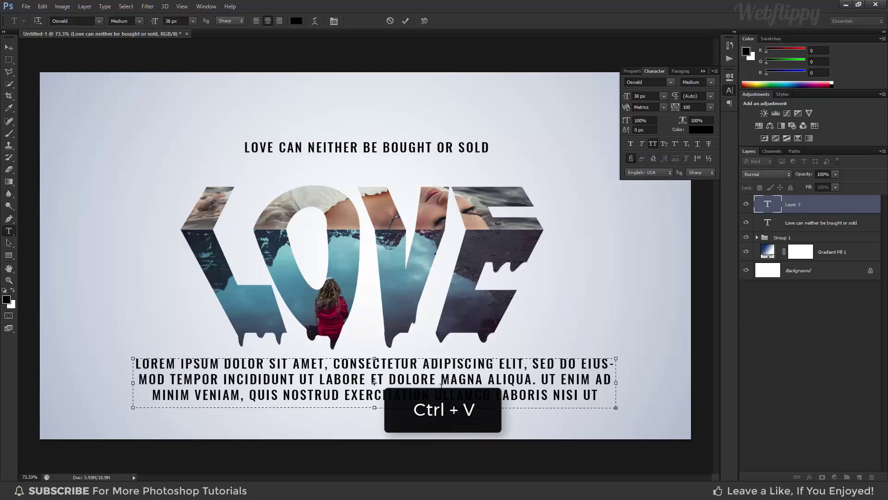
pyautogui.hotkey('ctrl', 'a')
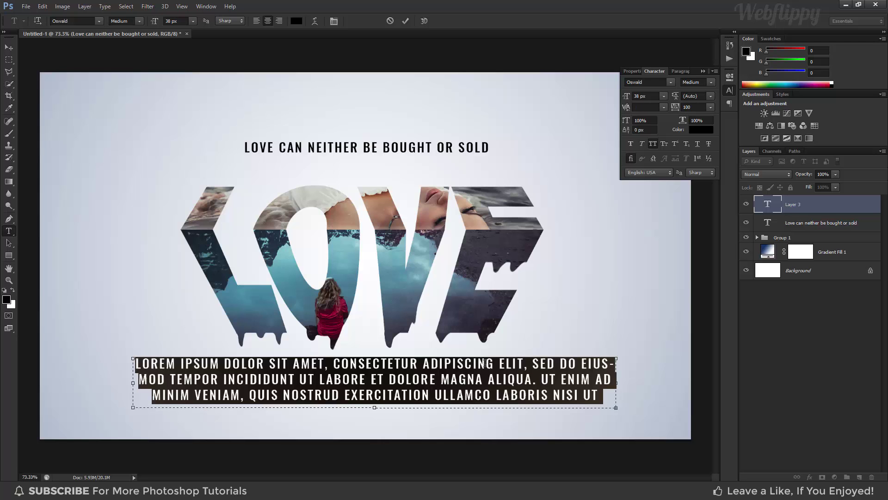
pyautogui.click(643, 96)
pyautogui.press('Down')
pyautogui.press('Down')
pyautogui.press('Down')
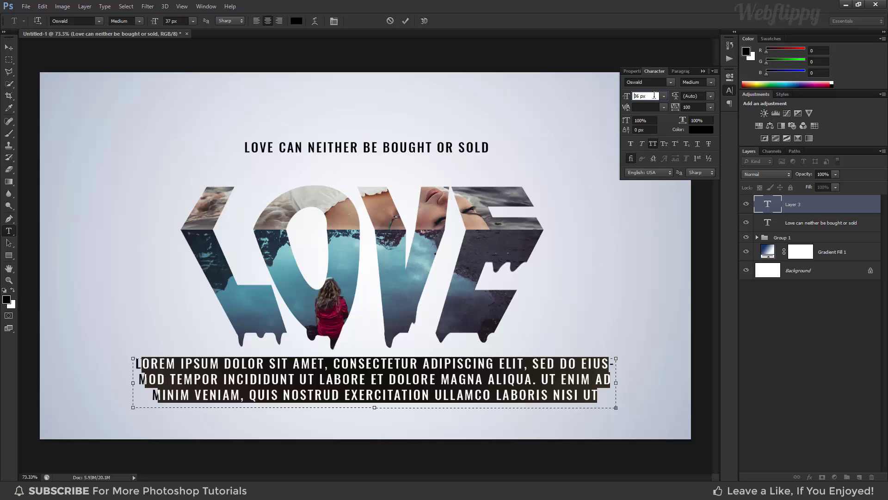
pyautogui.press('Down')
pyautogui.press('Down')
pyautogui.press('Down')
pyautogui.press('Down')
pyautogui.press('Down')
pyautogui.press('Down')
pyautogui.press('Down')
pyautogui.press('Down')
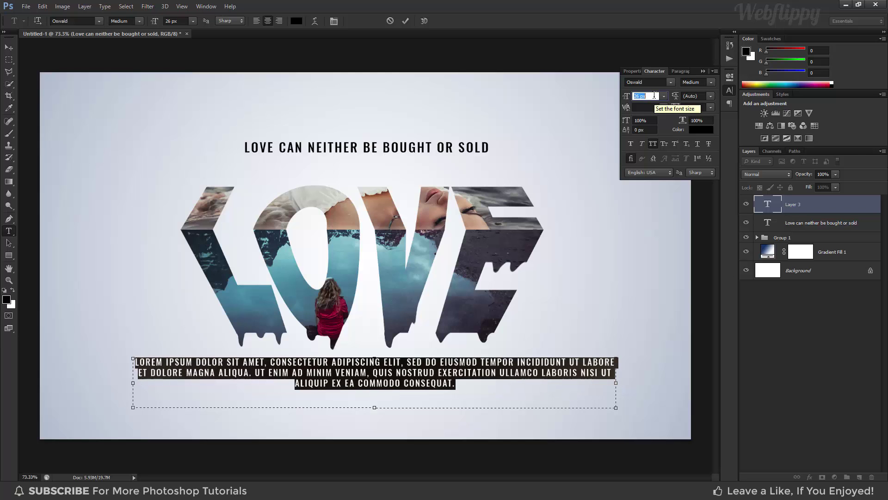
pyautogui.click(654, 82)
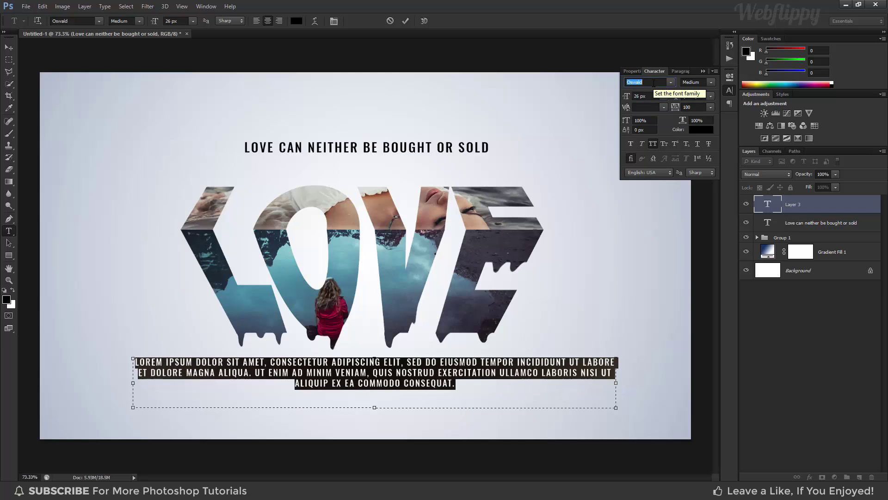
pyautogui.write('Open Sans')
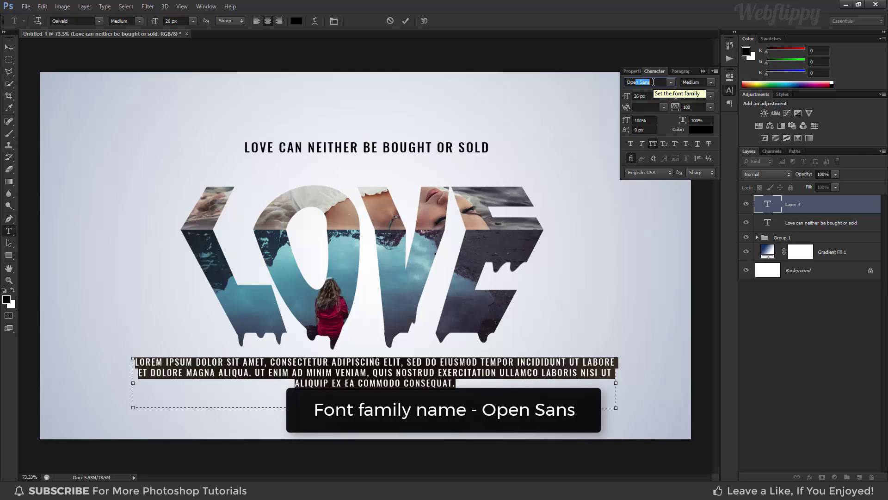
pyautogui.press('Return')
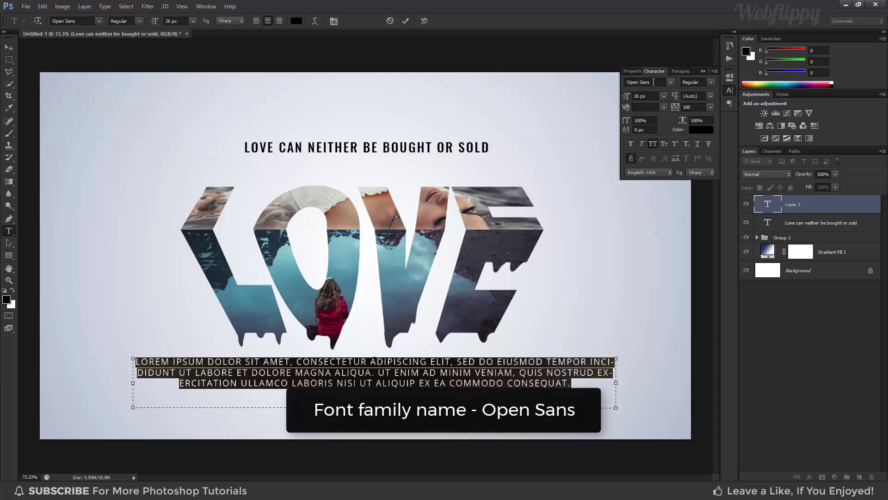
# Step: Fine-tune the paragraph's font size to 20 px
pyautogui.click(649, 96)
pyautogui.press('Down')
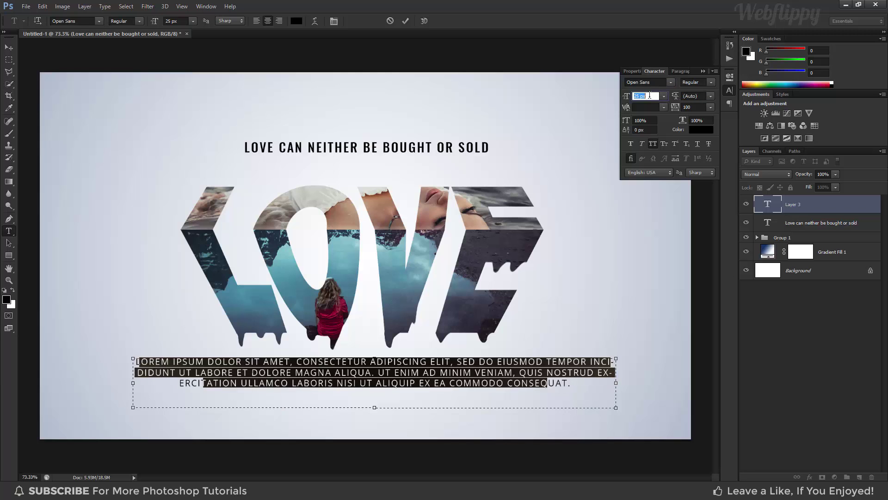
pyautogui.press('Down')
pyautogui.press('Down')
pyautogui.press('Down')
pyautogui.press('Down')
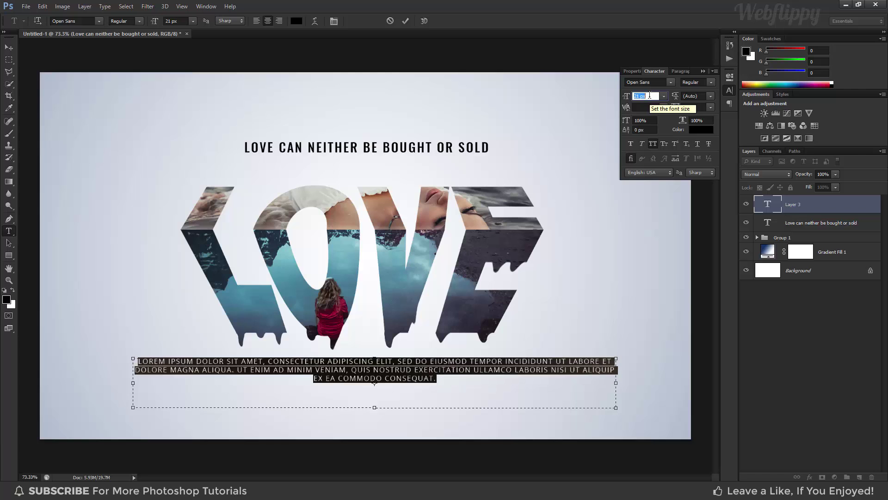
pyautogui.press('Up')
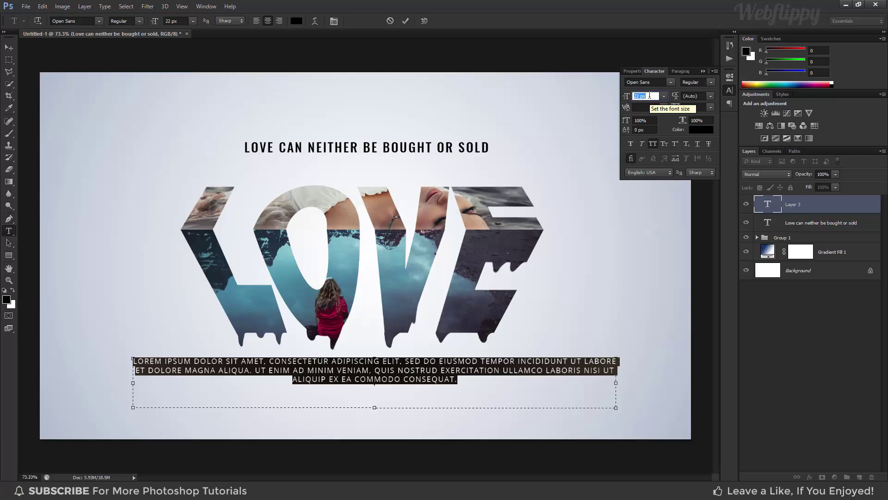
pyautogui.press('Down')
pyautogui.press('Down')
pyautogui.press('Down')
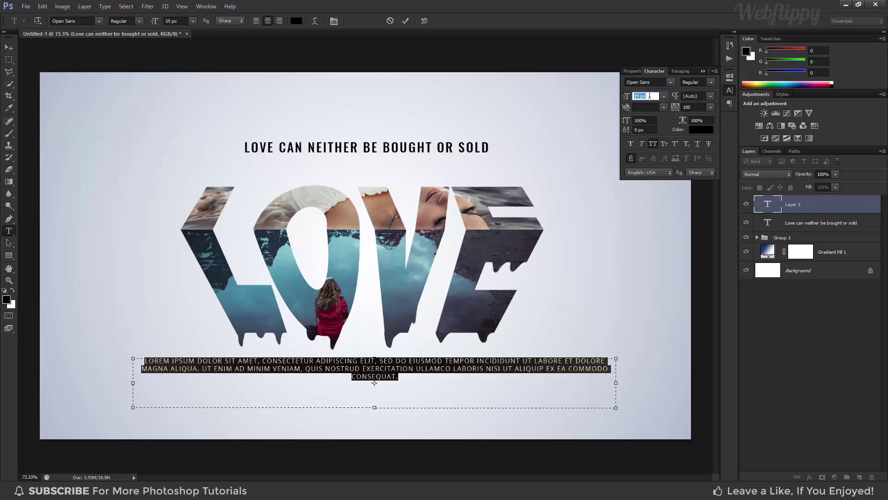
pyautogui.press('Up')
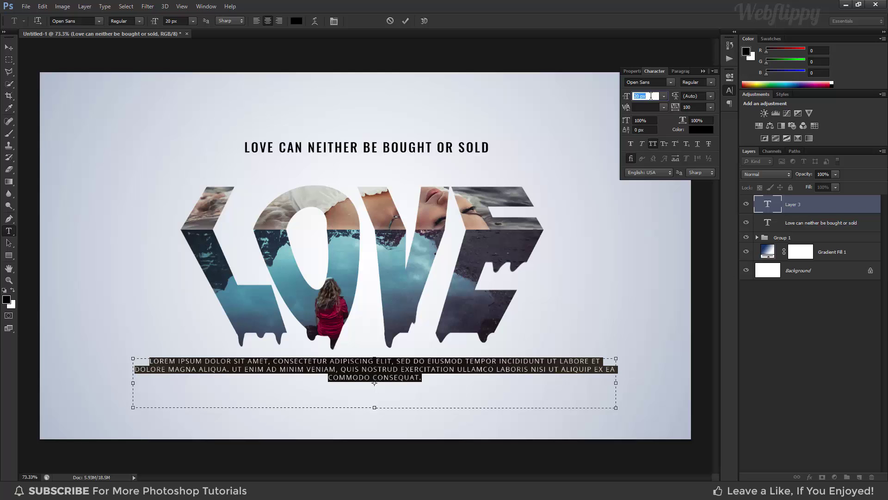
pyautogui.press('Up')
pyautogui.press('Down')
# Step: Resize the text box to wrap into three lines, commit, and centre it beneath LOVE
pyautogui.moveTo(616, 383); pyautogui.dragTo(591, 384)
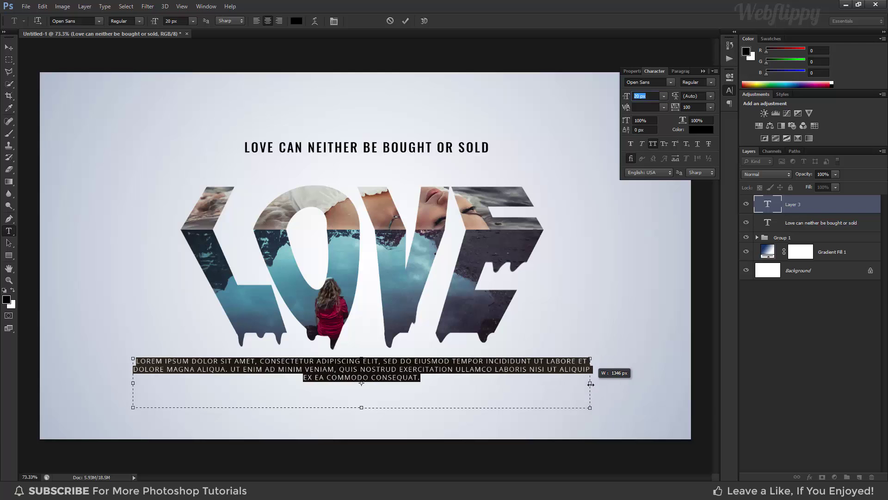
pyautogui.moveTo(591, 383); pyautogui.dragTo(577, 384)
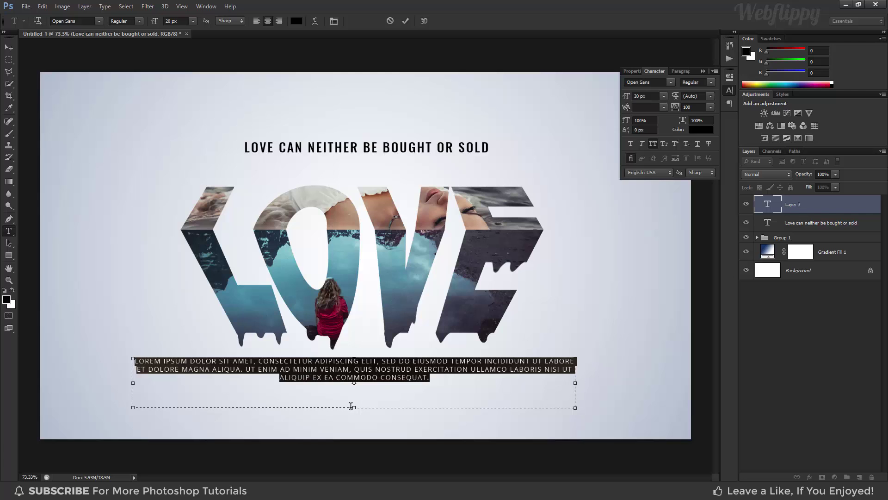
pyautogui.moveTo(352, 407); pyautogui.dragTo(343, 388)
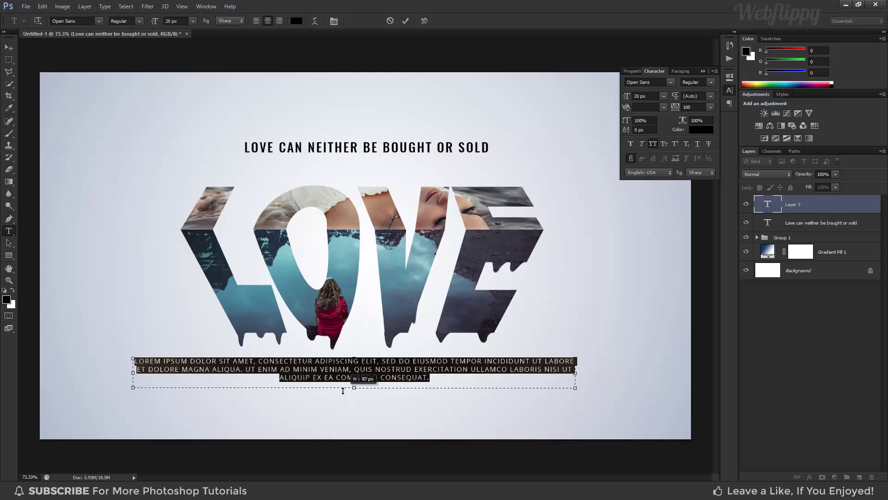
pyautogui.click(9, 47)
pyautogui.moveTo(378, 377); pyautogui.dragTo(392, 386)
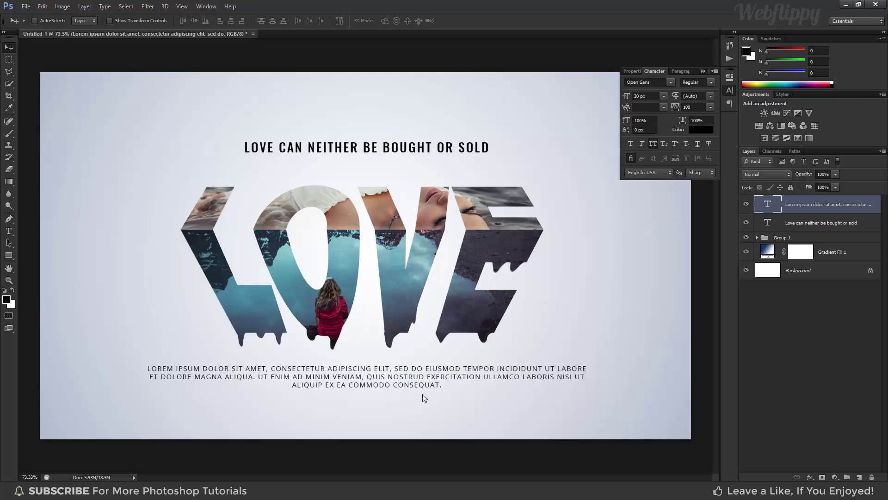
# Step: Nudge the paragraph down, then shift headline, LOVE and paragraph together up-left
pyautogui.press('Down')
pyautogui.press('Down')
pyautogui.press('Down')
pyautogui.press('Down')
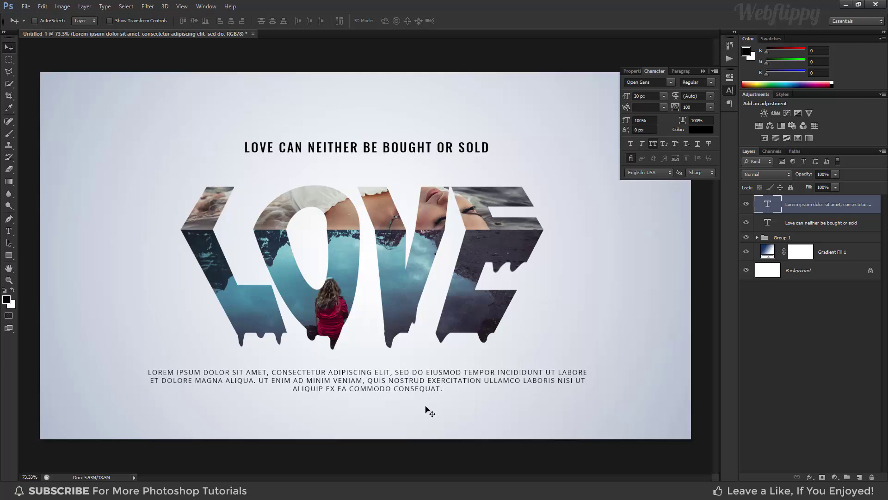
pyautogui.press('Down')
pyautogui.press('Down')
pyautogui.press('Down')
pyautogui.press('Down')
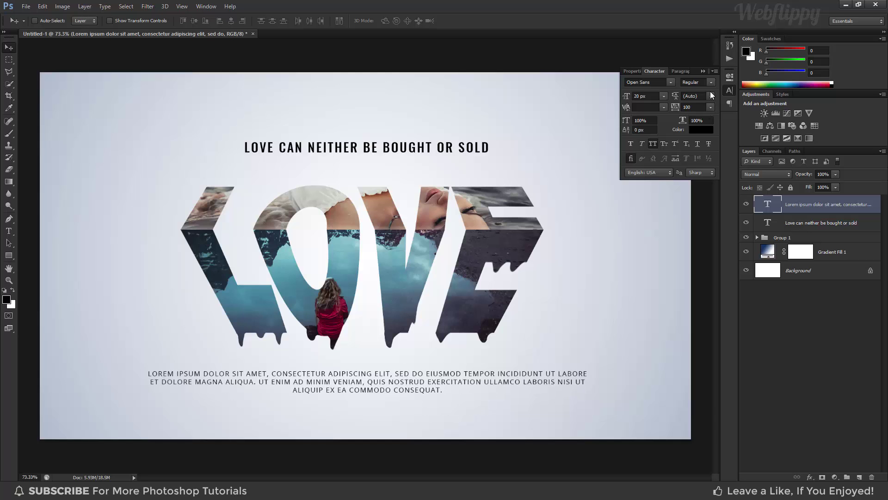
pyautogui.click(706, 72)
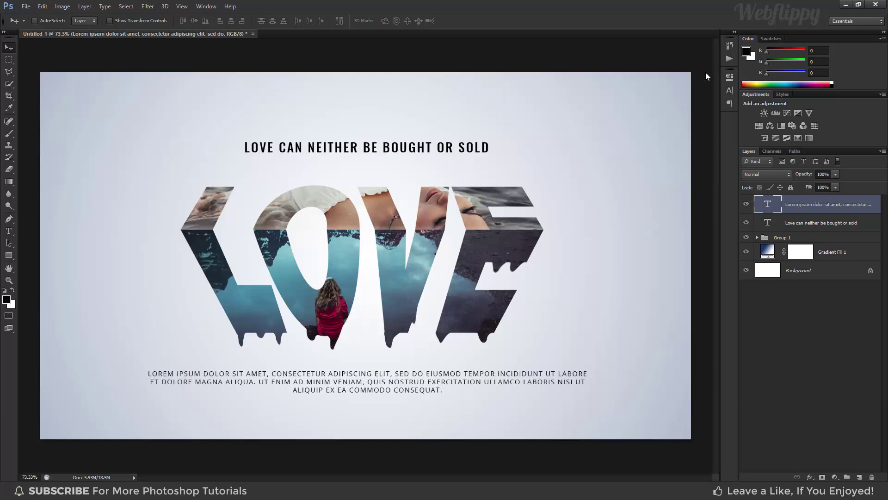
pyautogui.keyDown('shift'); pyautogui.click(803, 225); pyautogui.keyUp('shift')
pyautogui.moveTo(465, 290); pyautogui.dragTo(460, 281)
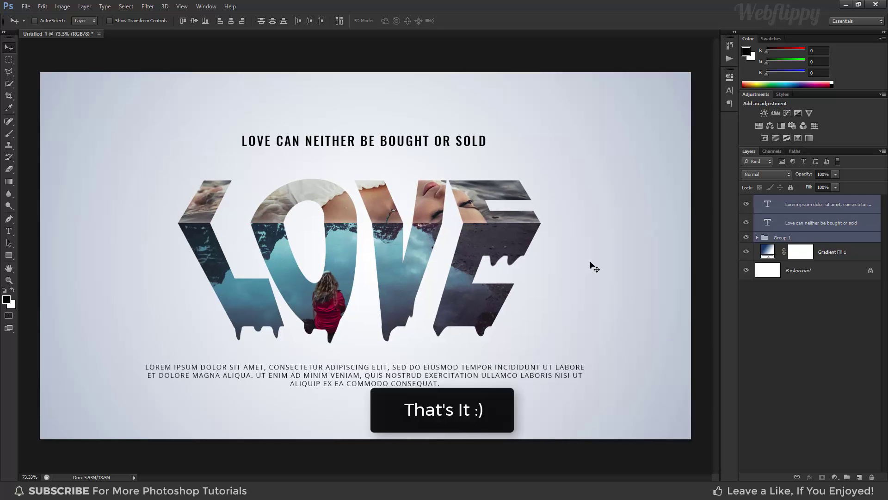